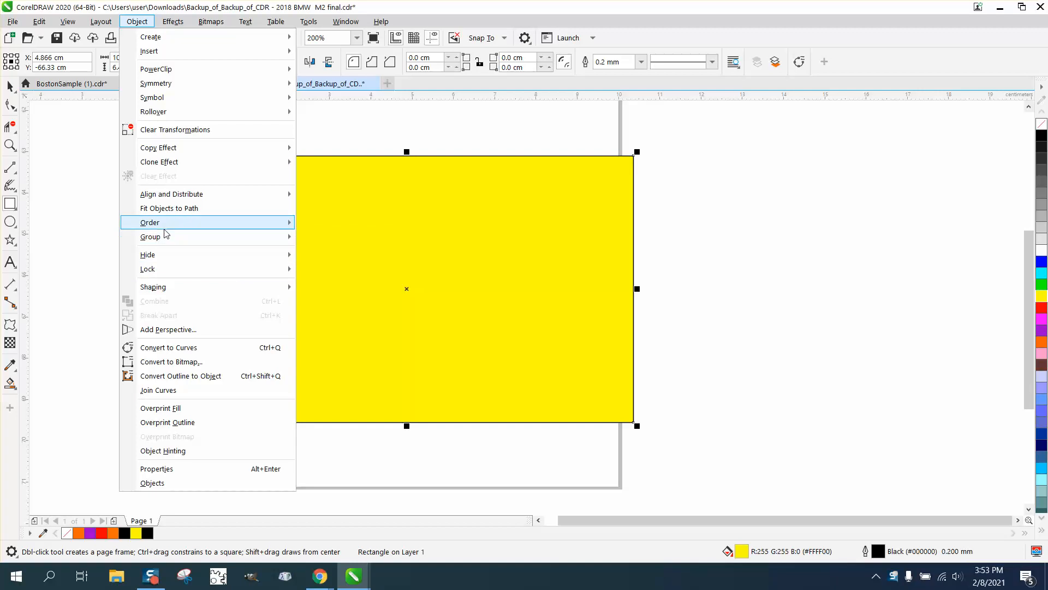
Step: Send the yellow rectangle behind the orange car artwork
{"action": "mouse_move", "coordinate": [166, 223]}
{"action": "left_click", "coordinate": [331, 239]}
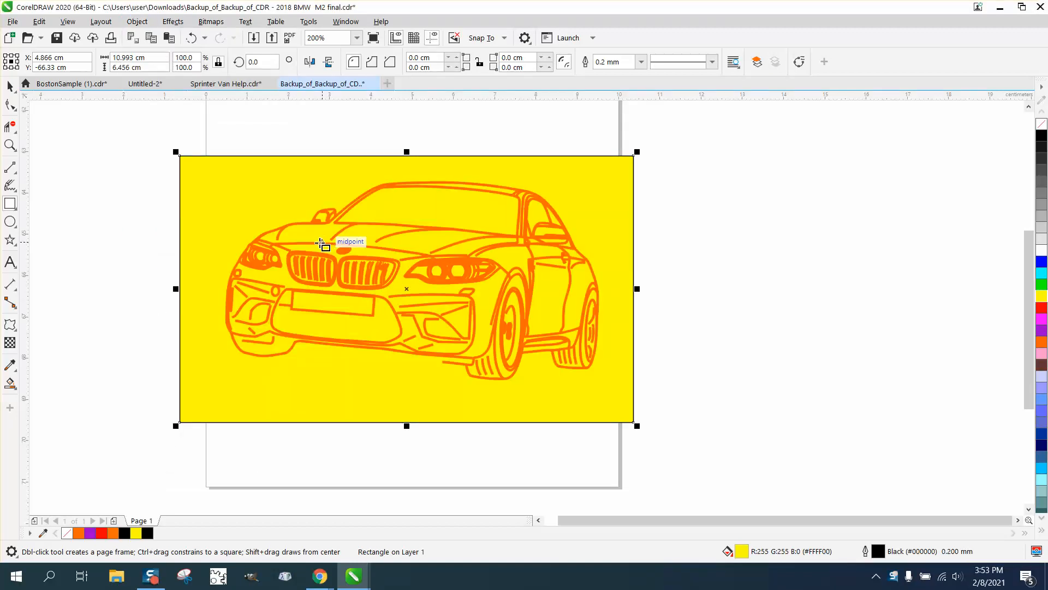
{"action": "key", "text": "space"}
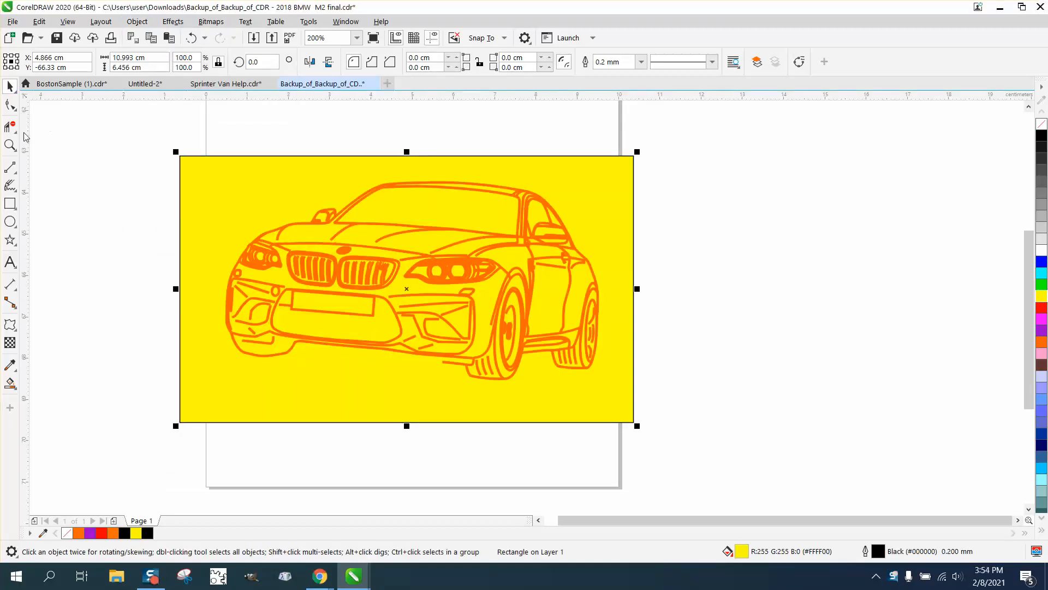
Step: Ungroup the orange car tracing and move its main curve off the yellow rectangle to the right
{"action": "left_click", "coordinate": [404, 182]}
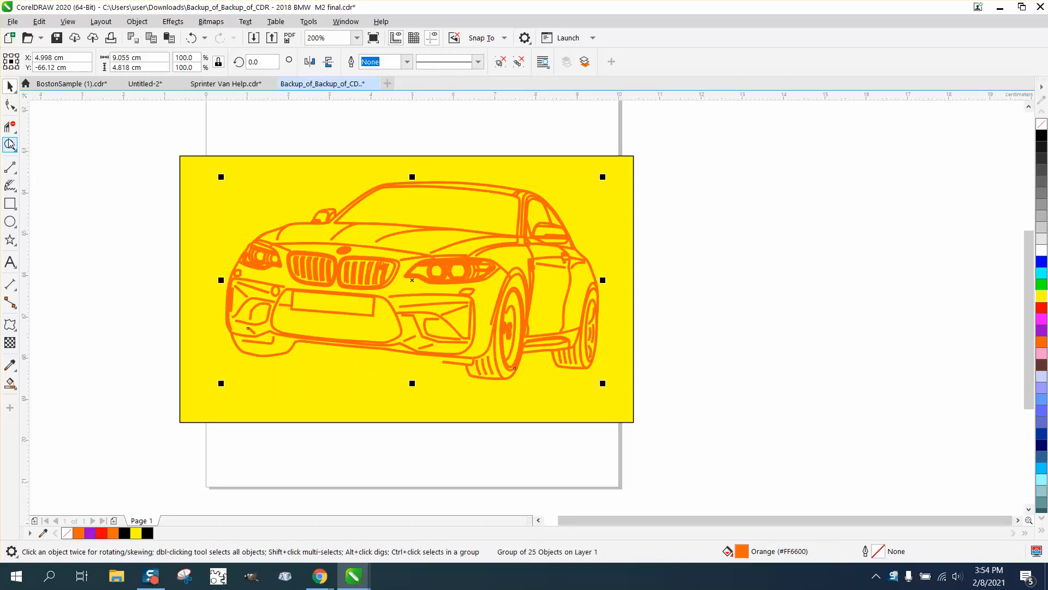
{"action": "left_click", "coordinate": [137, 21]}
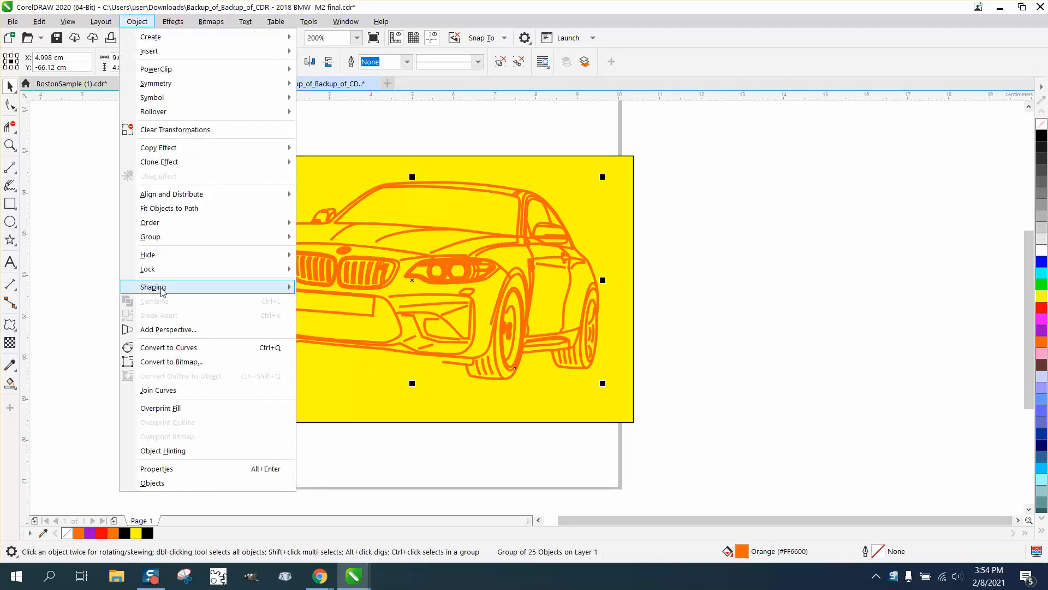
{"action": "mouse_move", "coordinate": [164, 243]}
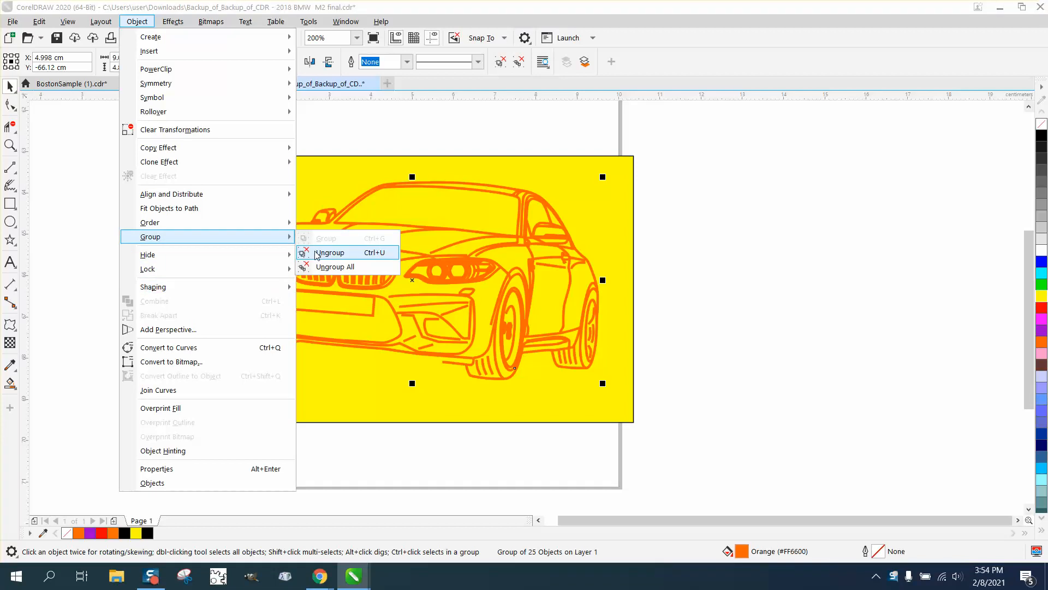
{"action": "left_click", "coordinate": [330, 253]}
{"action": "left_click", "coordinate": [733, 256]}
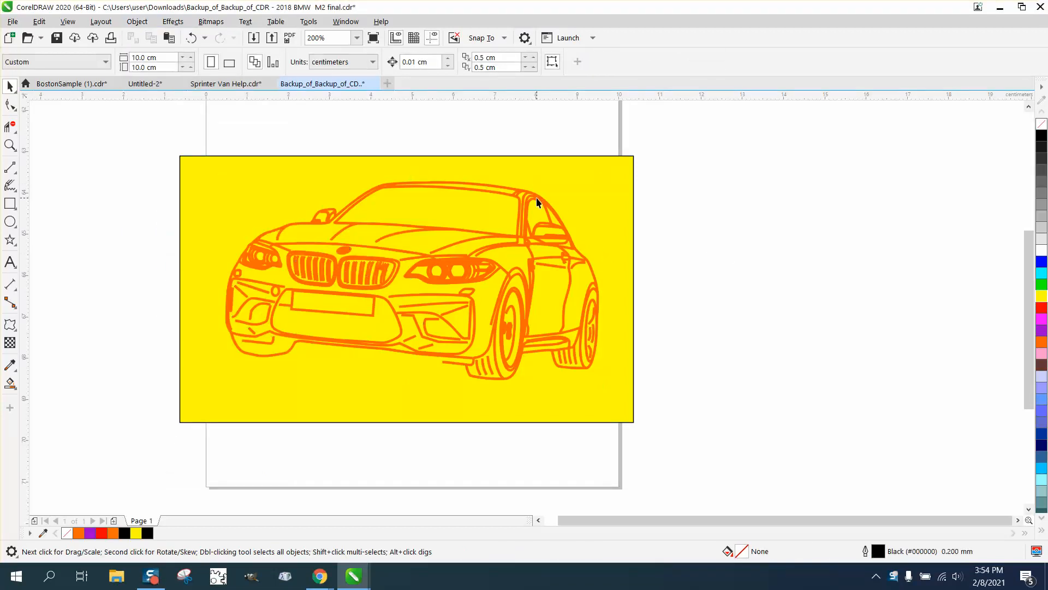
{"action": "left_click_drag", "start_coordinate": [537, 202], "coordinate": [932, 206]}
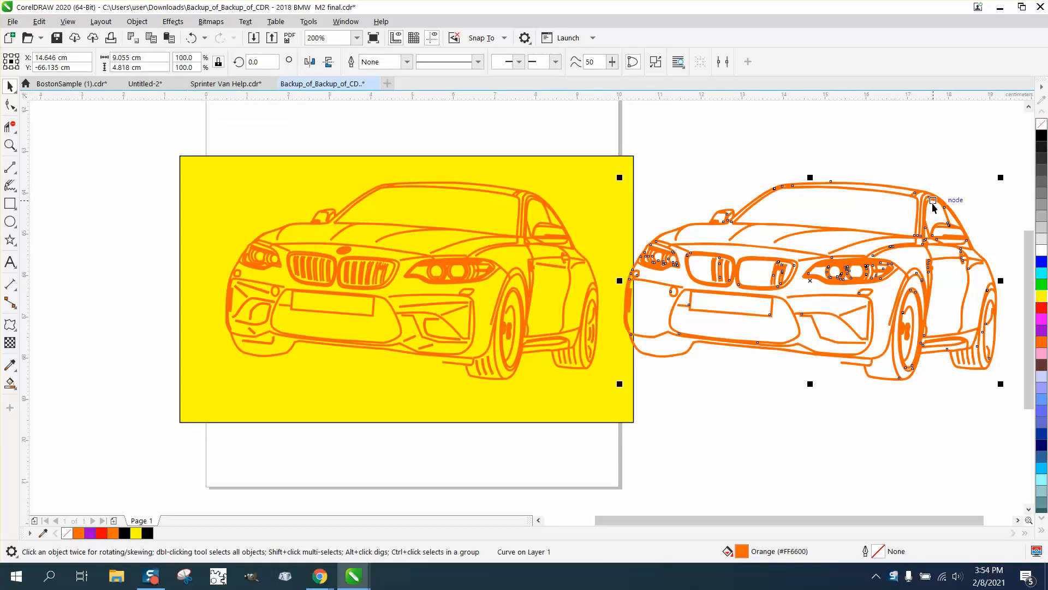
Step: Check which grouping commands are available for the bitmap on the yellow rectangle and for the moved curve
{"action": "left_click", "coordinate": [523, 205]}
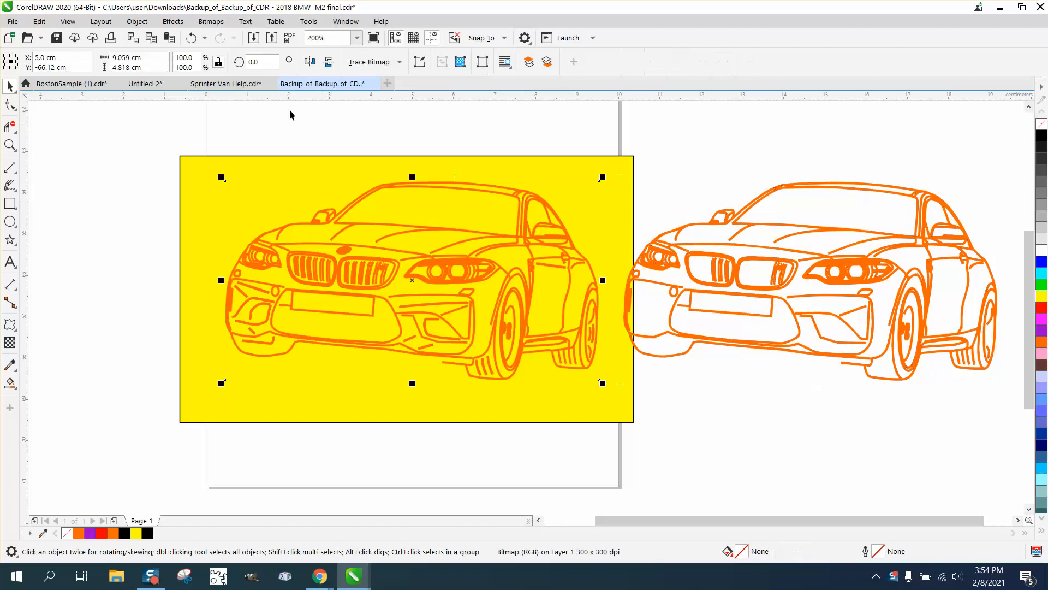
{"action": "left_click", "coordinate": [137, 22]}
{"action": "mouse_move", "coordinate": [151, 242]}
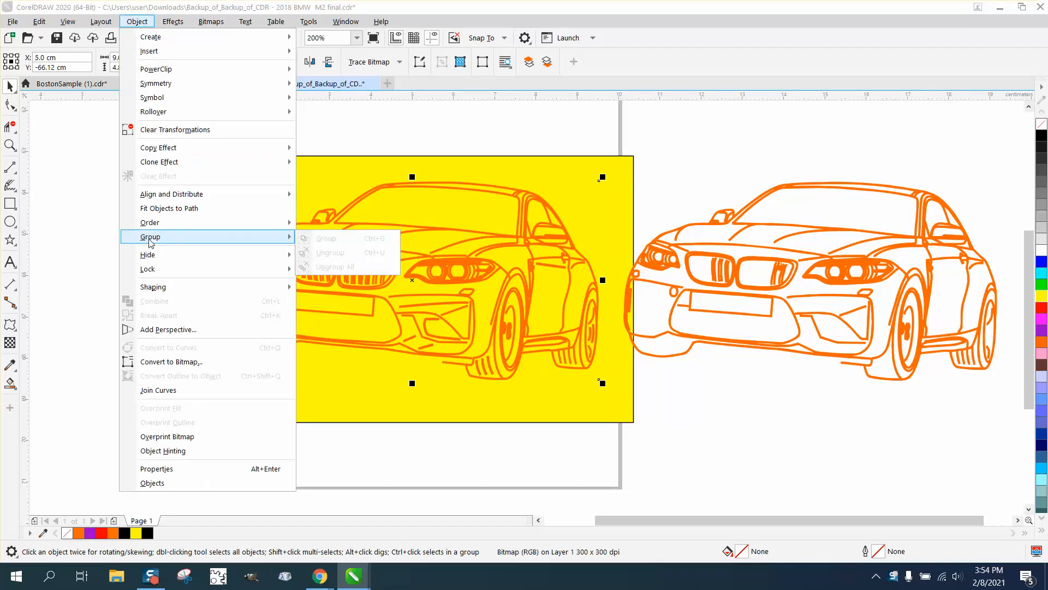
{"action": "left_click", "coordinate": [799, 243]}
{"action": "left_click", "coordinate": [794, 232]}
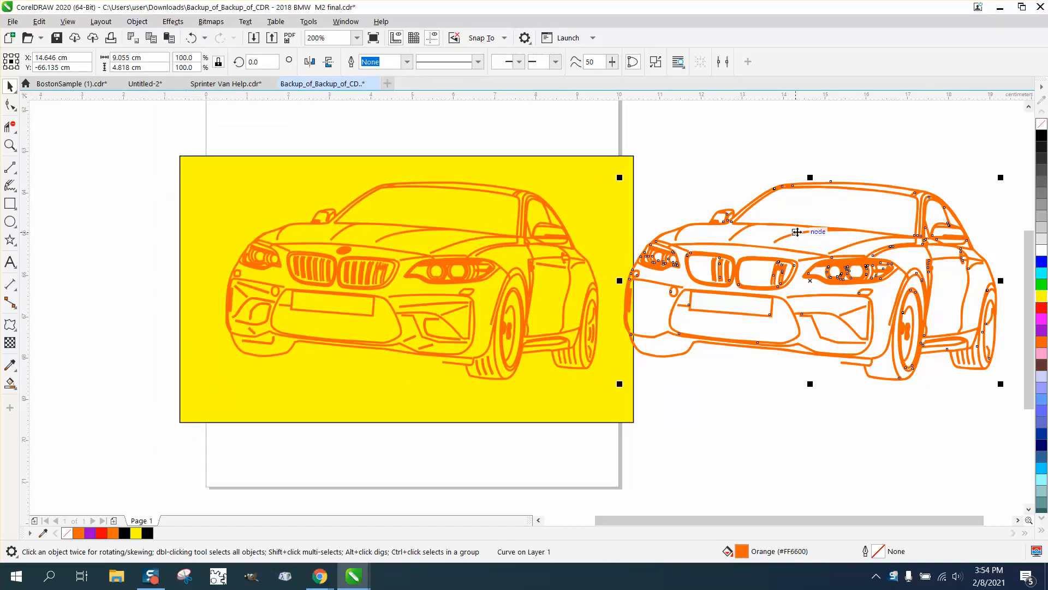
{"action": "left_click", "coordinate": [137, 22]}
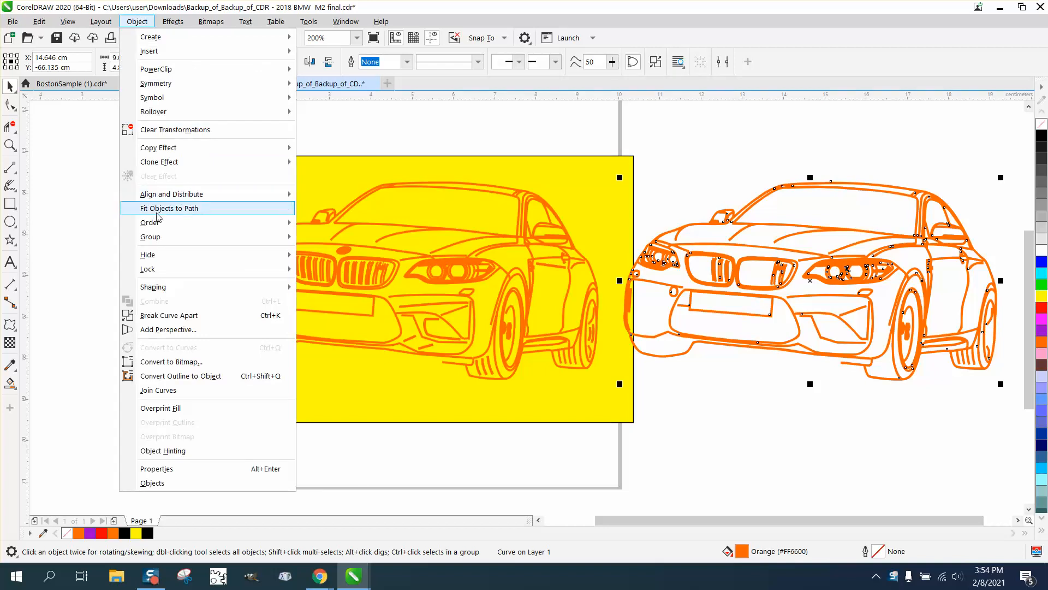
{"action": "mouse_move", "coordinate": [163, 237]}
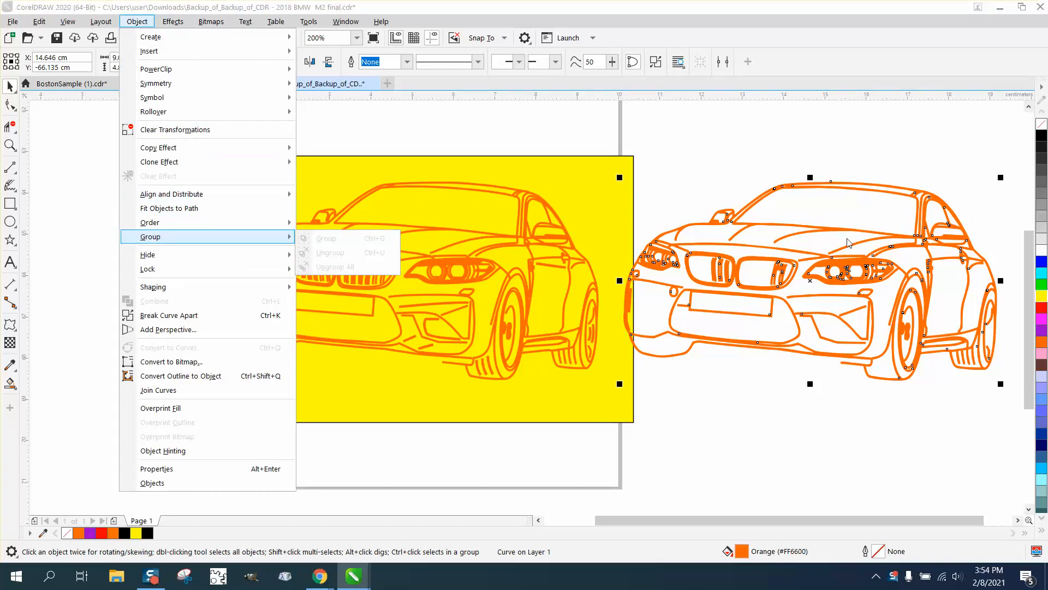
{"action": "left_click", "coordinate": [737, 407]}
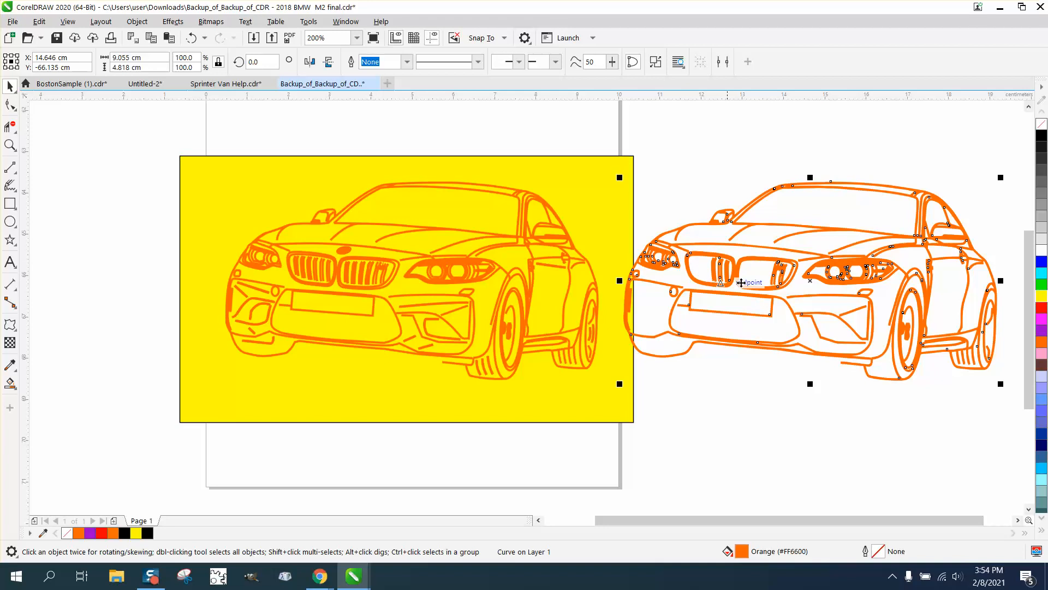
{"action": "left_click", "coordinate": [811, 322]}
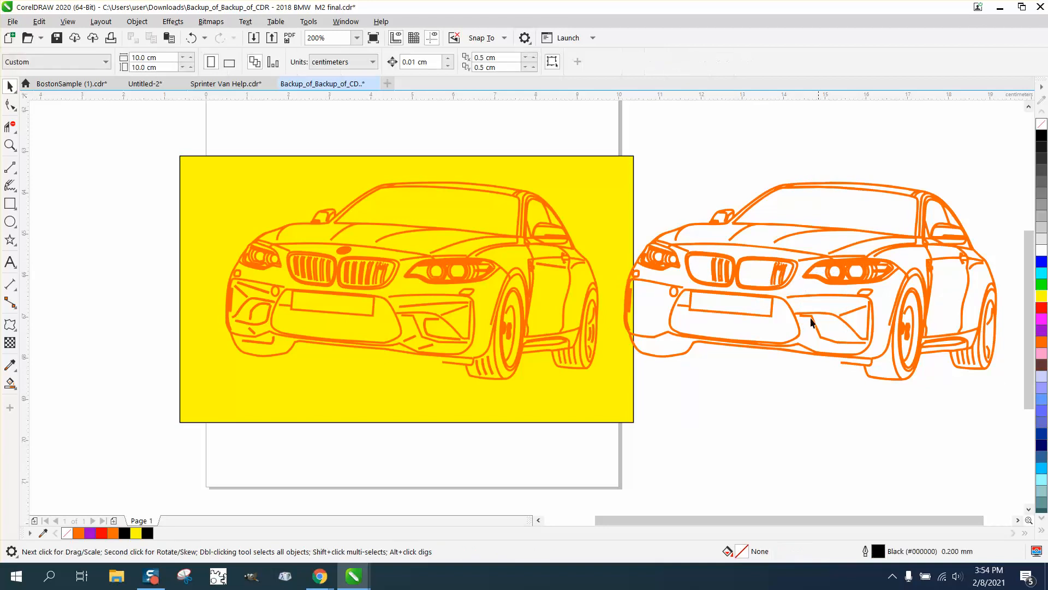
Step: Move the separated car curve to the empty area to the upper left of the page
{"action": "scroll", "coordinate": [817, 289], "scroll_direction": "down", "scroll_amount": 2}
{"action": "left_click_drag", "start_coordinate": [827, 287], "coordinate": [378, 194]}
Step: Trace the car bitmap on the yellow rectangle with Outline Trace using the Clipart image type
{"action": "left_click", "coordinate": [10, 144]}
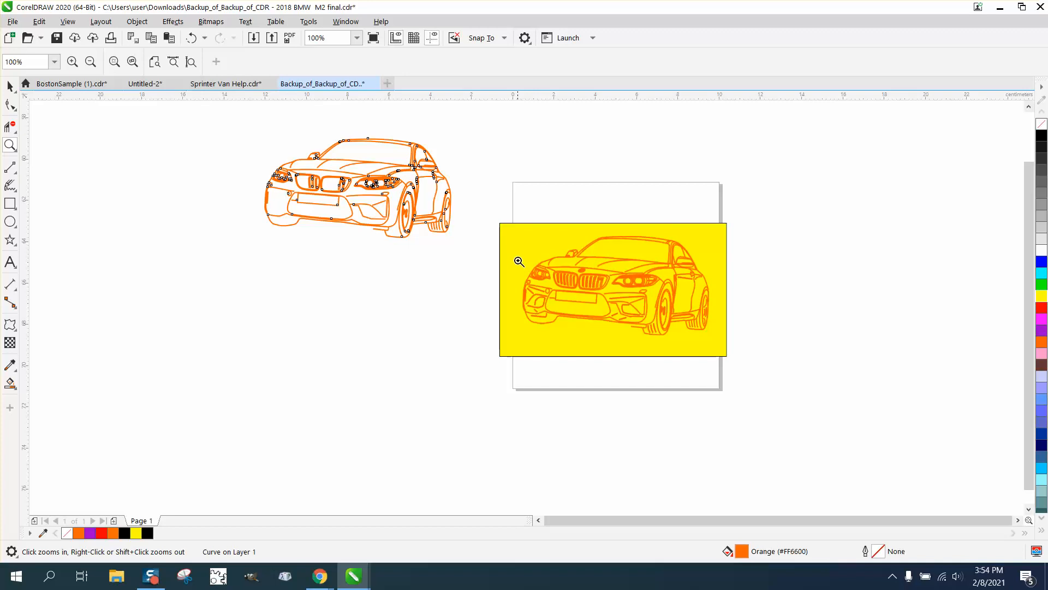
{"action": "left_click_drag", "start_coordinate": [516, 216], "coordinate": [800, 383]}
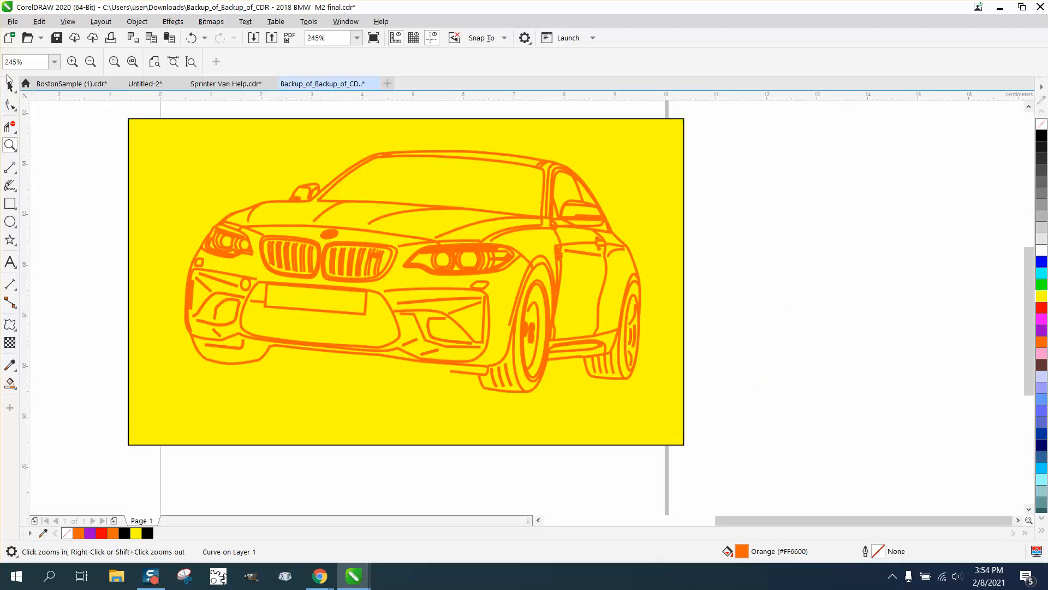
{"action": "left_click", "coordinate": [20, 89]}
{"action": "left_click", "coordinate": [549, 188]}
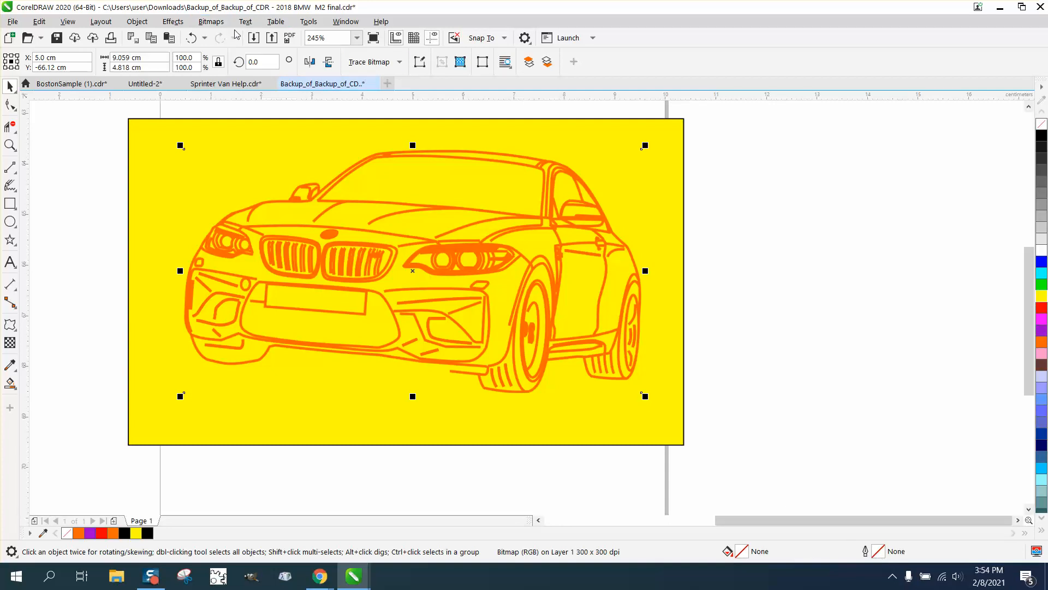
{"action": "left_click", "coordinate": [401, 63]}
{"action": "mouse_move", "coordinate": [386, 107]}
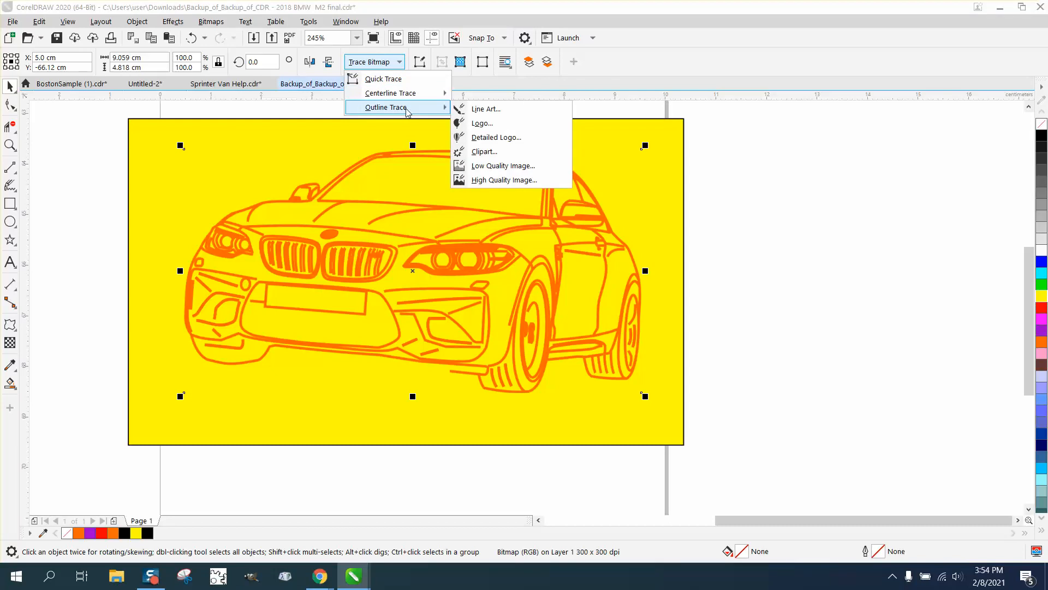
{"action": "left_click", "coordinate": [477, 153]}
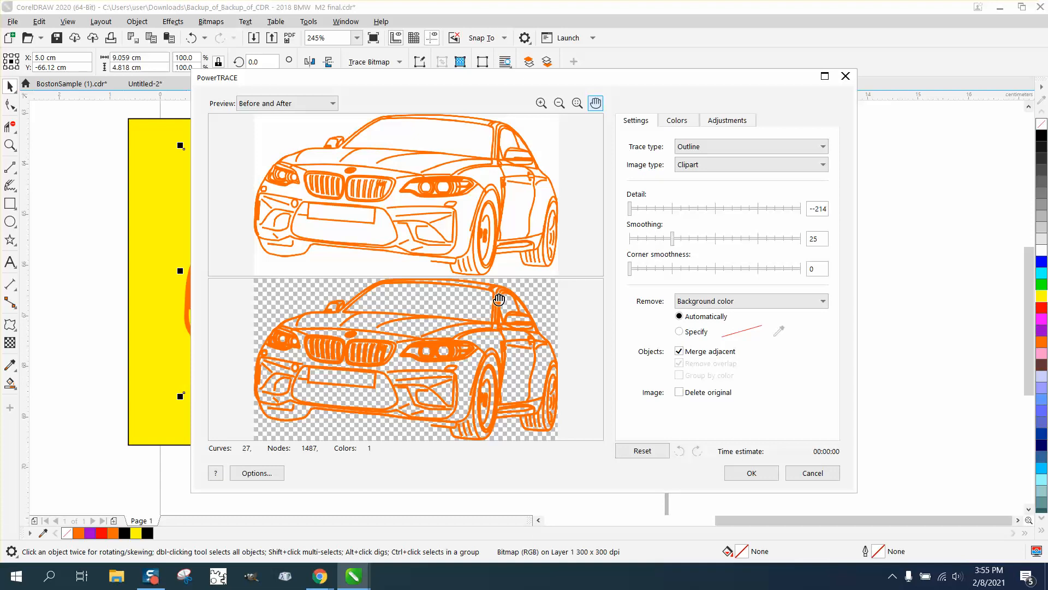
{"action": "left_click", "coordinate": [747, 470]}
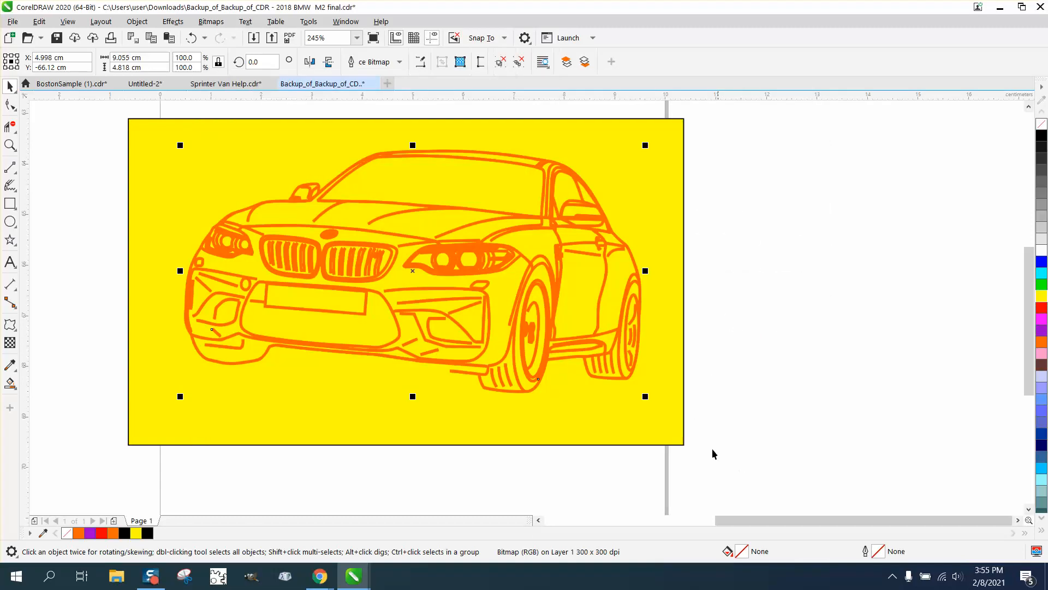
Step: Move the new car tracing to the right of the bitmap and place the yellow rectangle behind it
{"action": "scroll", "coordinate": [476, 247], "scroll_direction": "down", "scroll_amount": 3}
{"action": "left_click_drag", "start_coordinate": [476, 250], "coordinate": [739, 252]}
{"action": "left_click", "coordinate": [576, 211]}
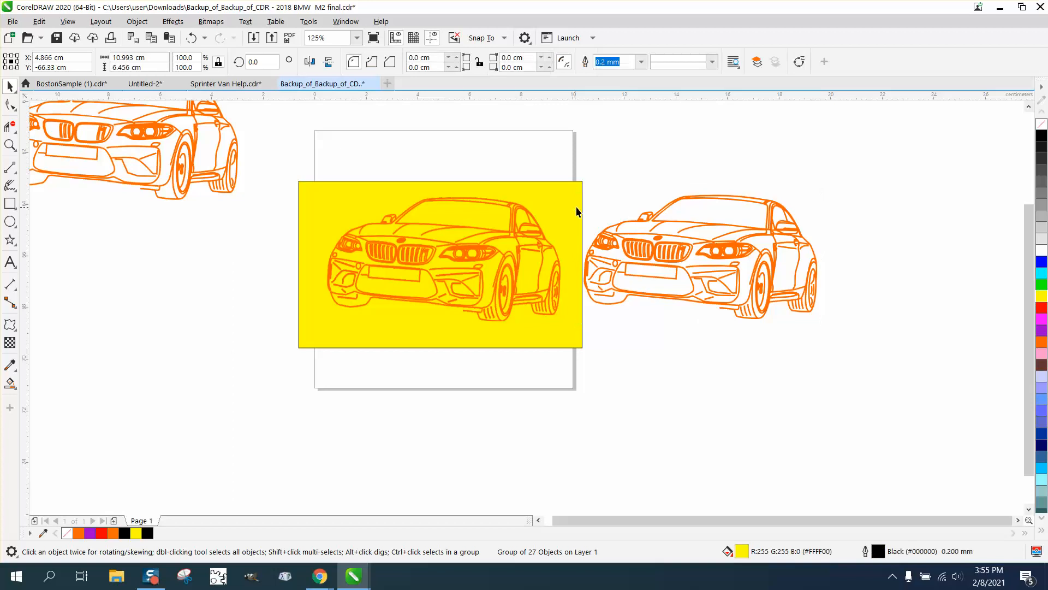
{"action": "left_click_drag", "start_coordinate": [576, 211], "coordinate": [812, 208]}
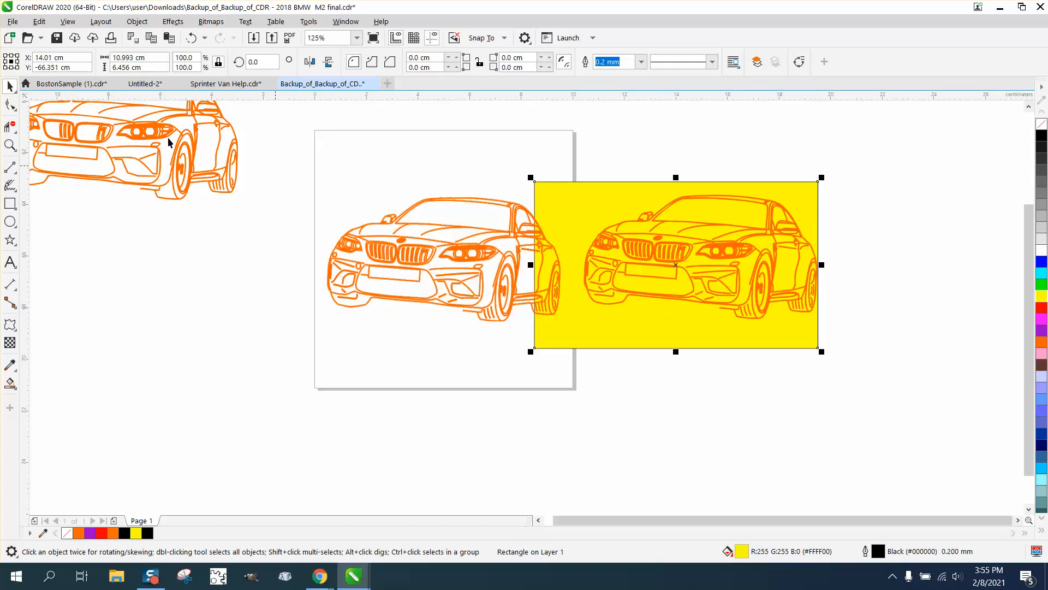
Step: Remove the orange fill from the car tracing on the yellow rectangle and give it a black outline
{"action": "left_click", "coordinate": [9, 145]}
{"action": "left_click_drag", "start_coordinate": [578, 169], "coordinate": [870, 313]}
{"action": "key", "text": "space"}
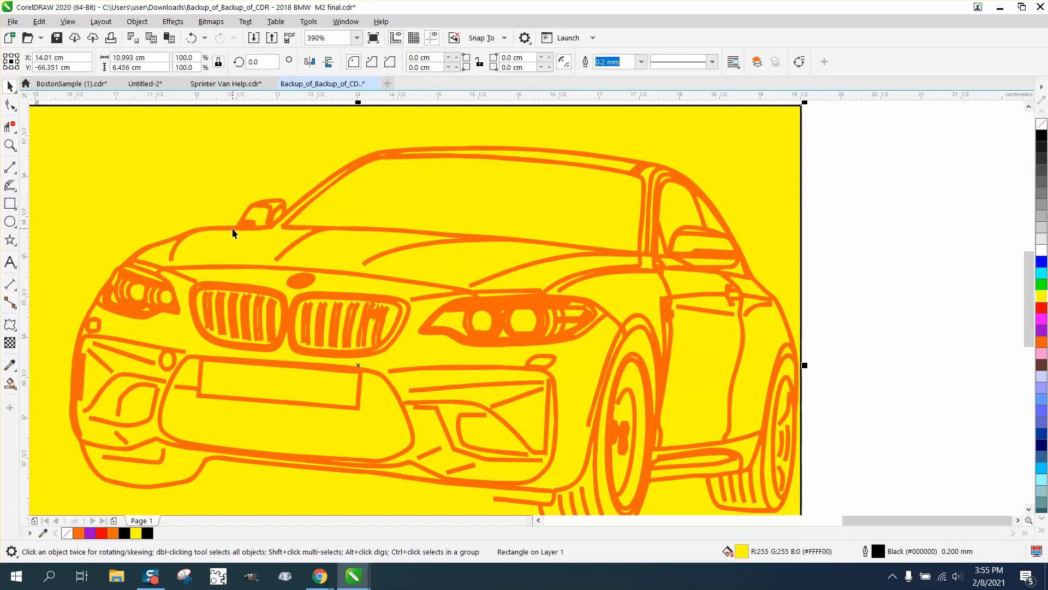
{"action": "left_click", "coordinate": [236, 229]}
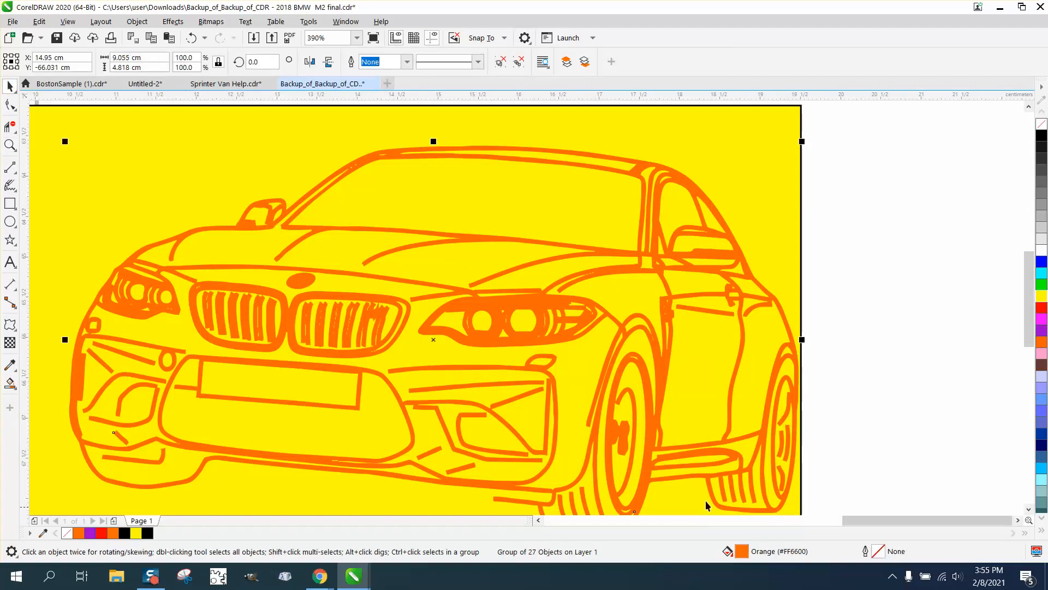
{"action": "left_click", "coordinate": [1043, 128]}
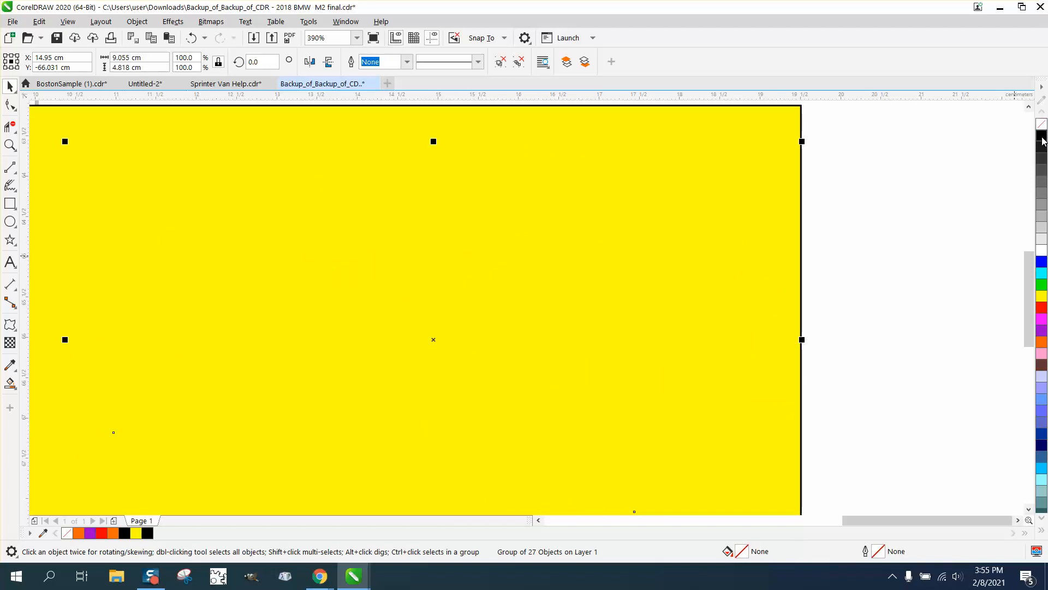
{"action": "right_click", "coordinate": [1042, 136]}
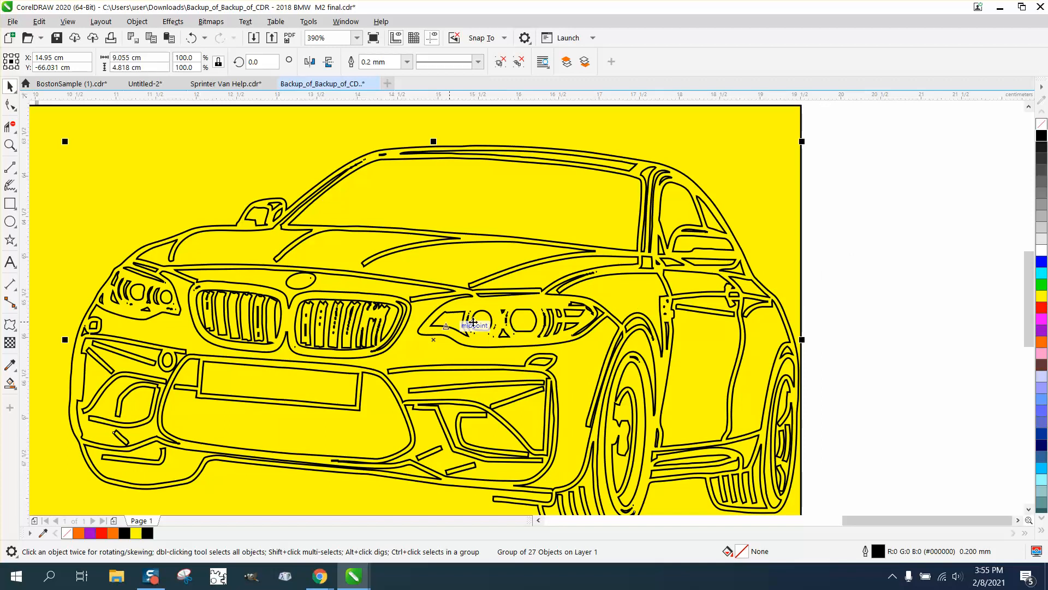
Step: Move the black-outlined car group to the right so that it lies partly outside the yellow rectangle
{"action": "scroll", "coordinate": [557, 325], "scroll_direction": "down", "scroll_amount": 2}
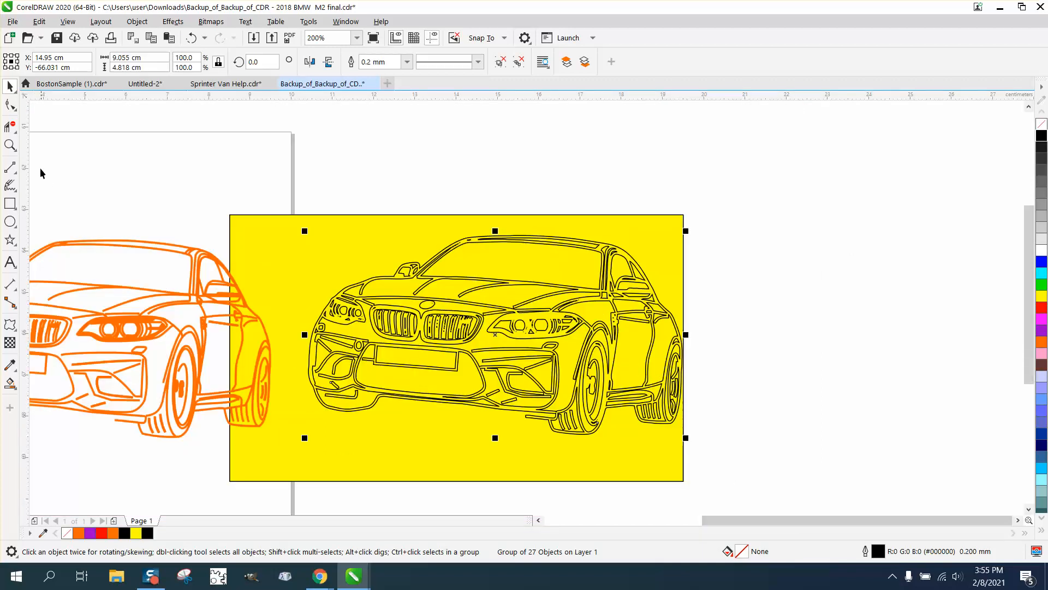
{"action": "left_click", "coordinate": [10, 145]}
{"action": "left_click_drag", "start_coordinate": [300, 184], "coordinate": [928, 465]}
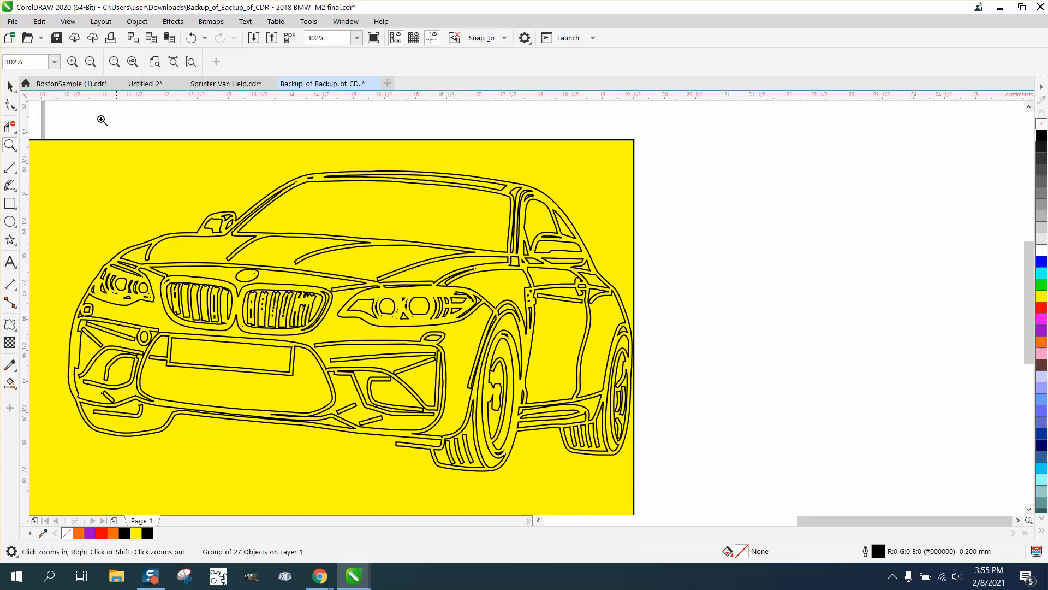
{"action": "left_click", "coordinate": [9, 86]}
{"action": "left_click", "coordinate": [731, 168]}
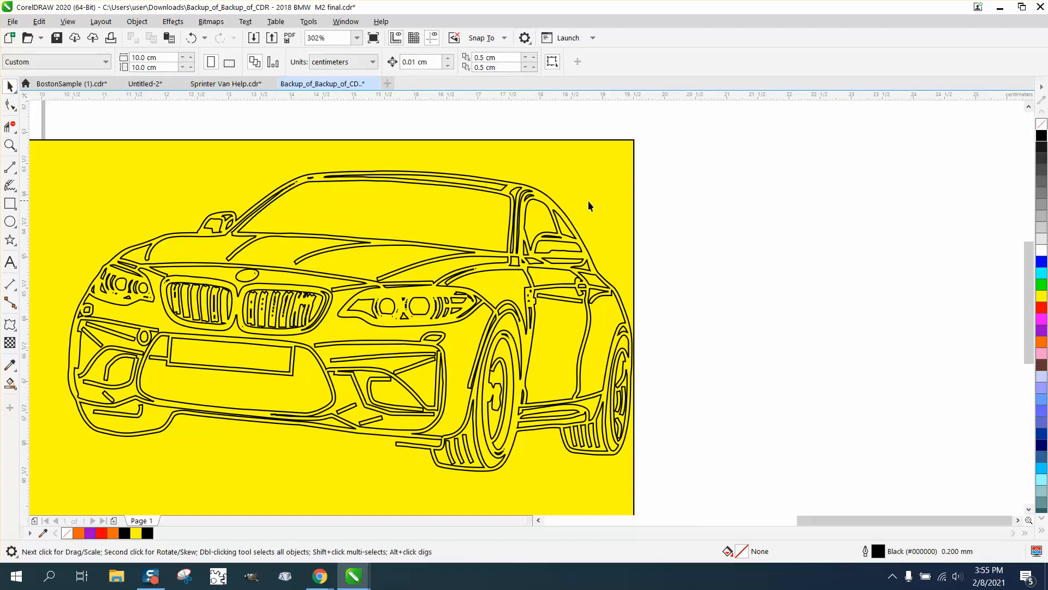
{"action": "left_click_drag", "start_coordinate": [563, 213], "coordinate": [793, 220]}
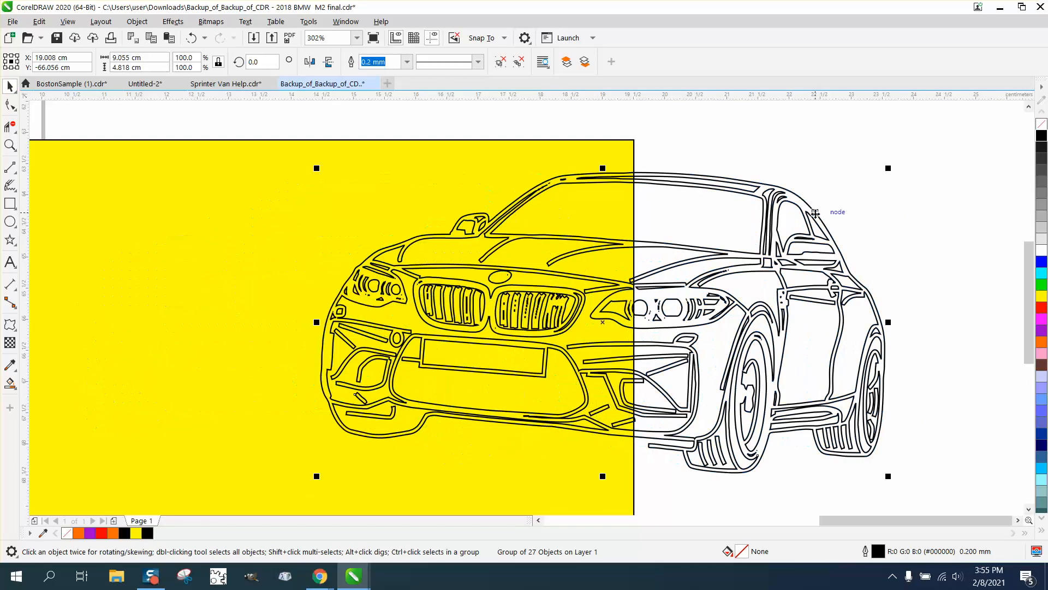
Step: Ungroup the outlined car and set the outline of its main curve to red
{"action": "left_click", "coordinate": [137, 21]}
{"action": "mouse_move", "coordinate": [175, 234]}
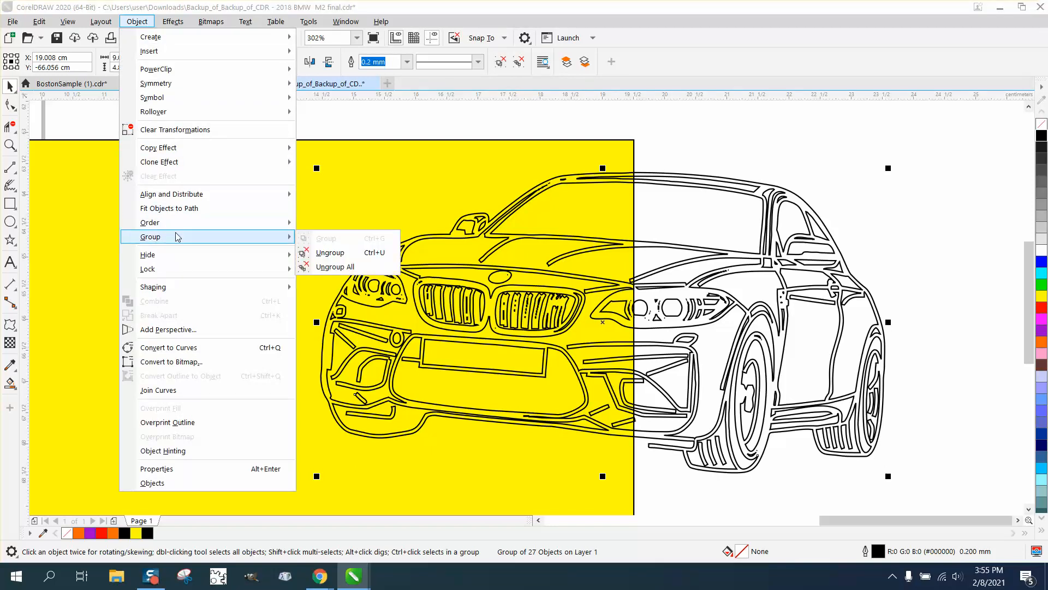
{"action": "left_click", "coordinate": [321, 253]}
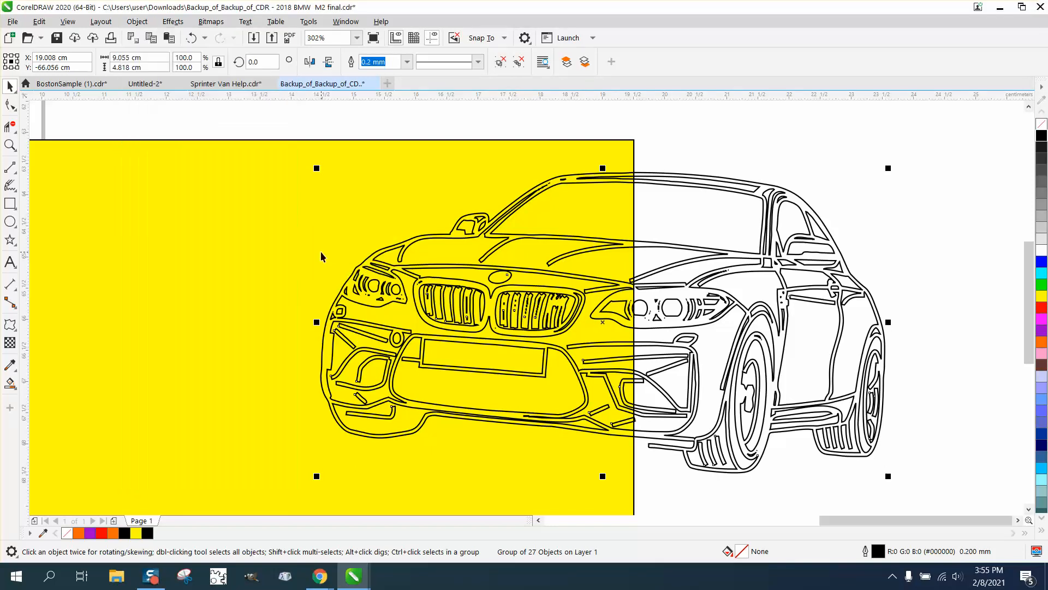
{"action": "left_click", "coordinate": [807, 188]}
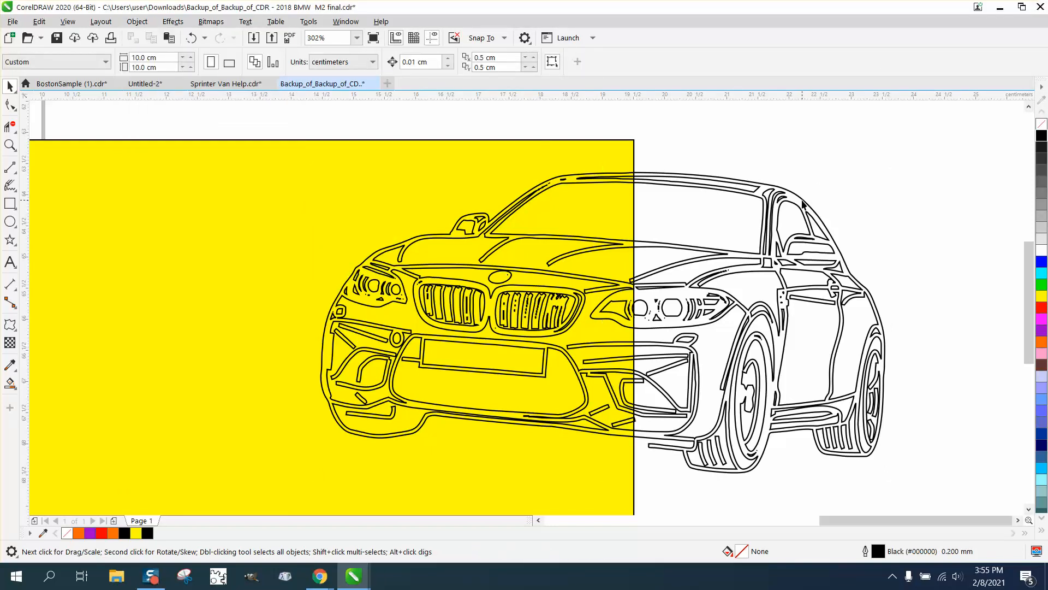
{"action": "left_click", "coordinate": [803, 204]}
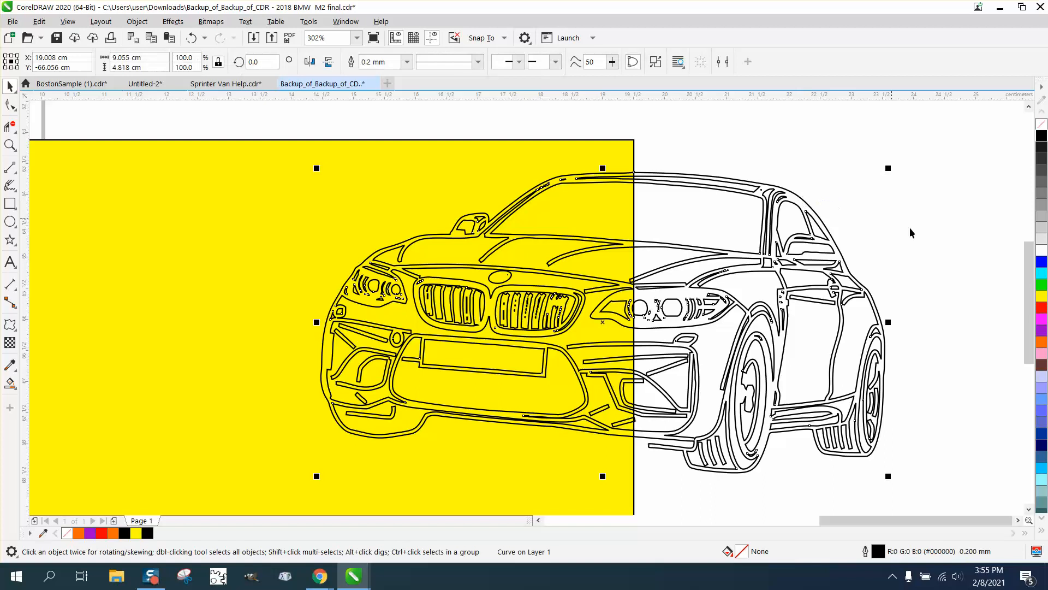
{"action": "right_click", "coordinate": [1043, 309]}
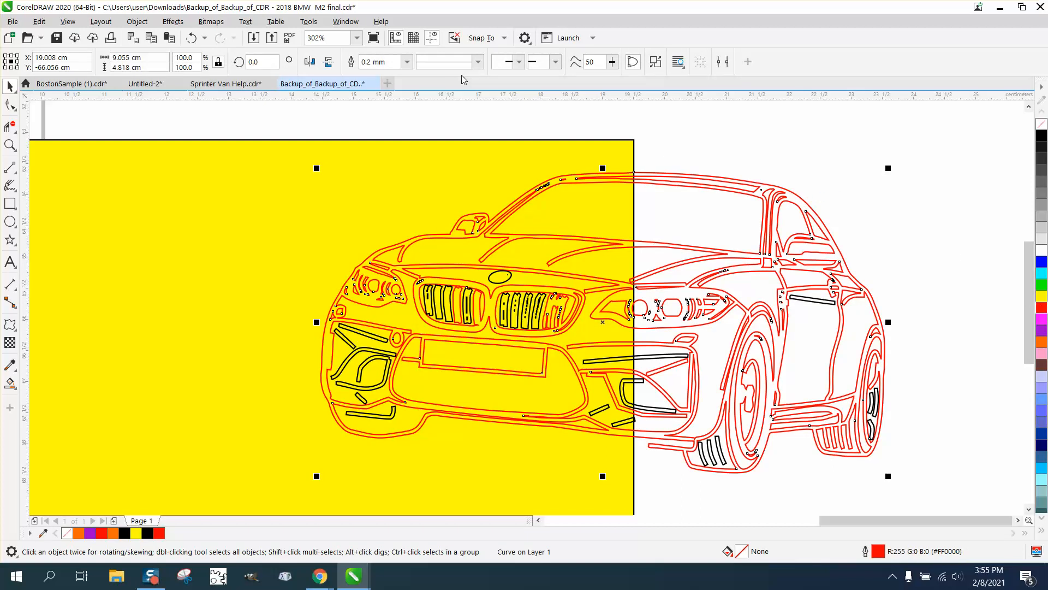
Step: Undo the red outline on the car's main curve and delete the yellow rectangle behind it
{"action": "left_click", "coordinate": [191, 37]}
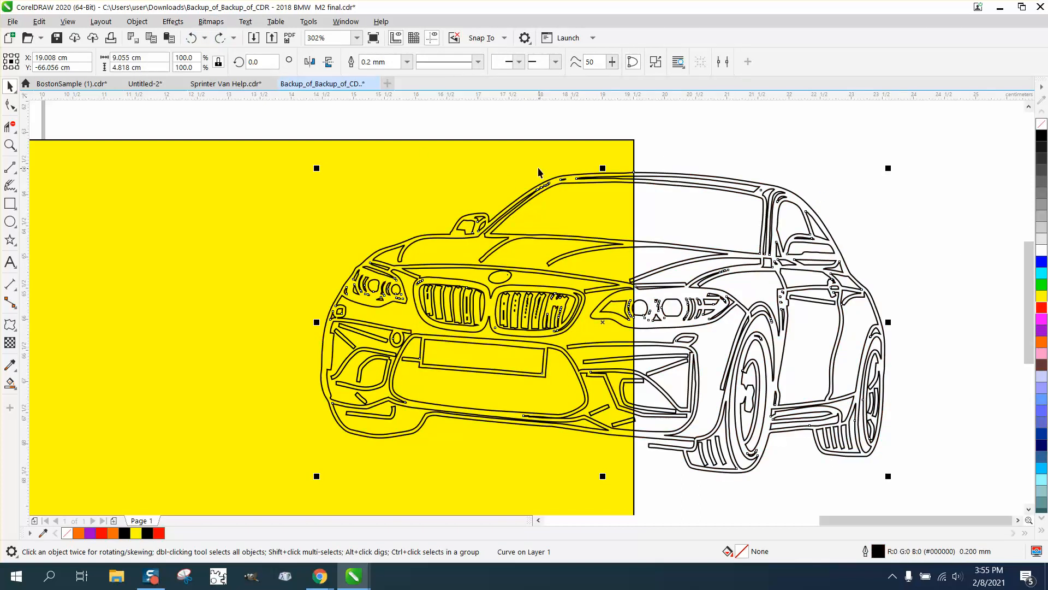
{"action": "left_click", "coordinate": [352, 164]}
{"action": "left_click_drag", "start_coordinate": [352, 164], "coordinate": [282, 146]}
{"action": "key", "text": "Delete"}
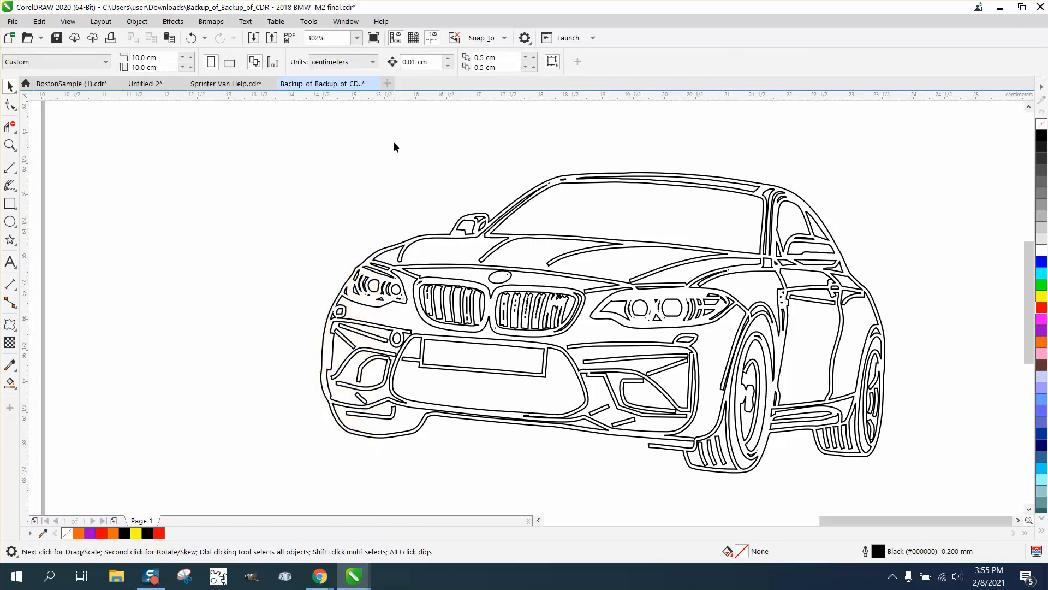
Step: Select all pieces of the outlined car and check which grouping commands are available for them
{"action": "left_click_drag", "start_coordinate": [828, 457], "coordinate": [939, 500]}
{"action": "left_click", "coordinate": [145, 25]}
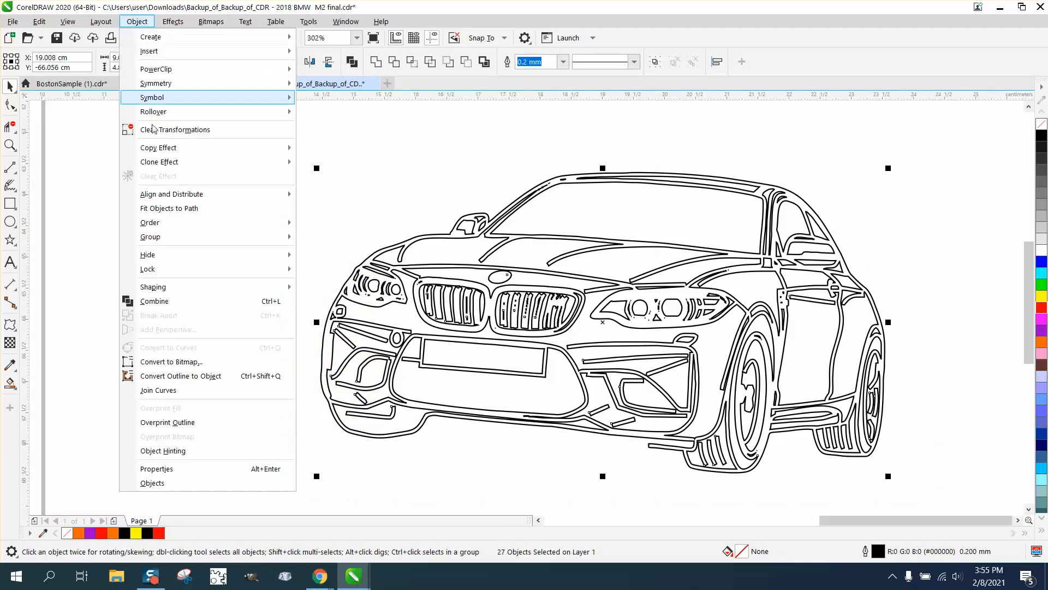
{"action": "mouse_move", "coordinate": [164, 241]}
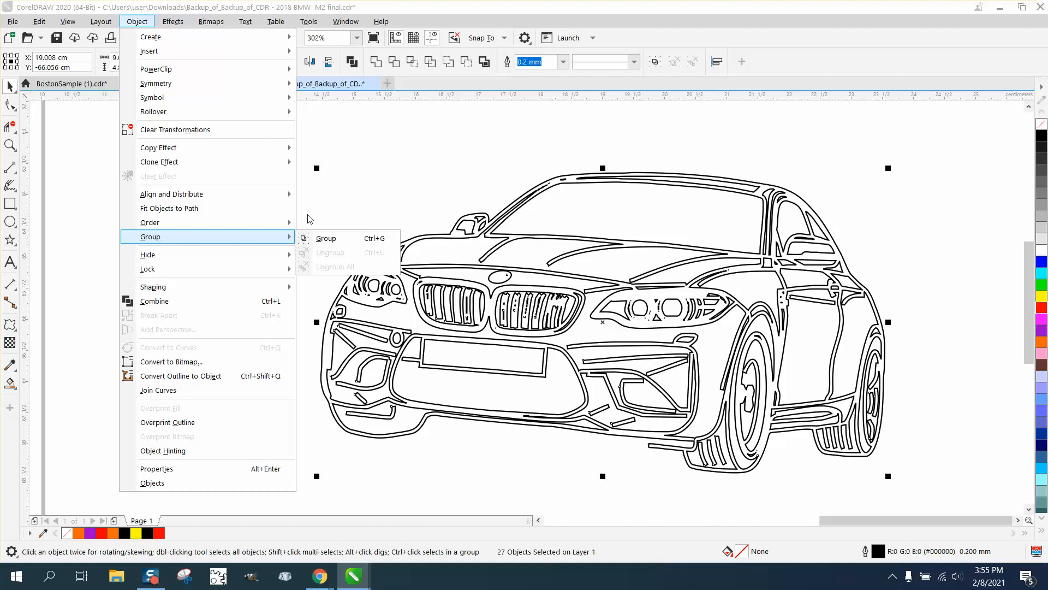
{"action": "left_click", "coordinate": [329, 174]}
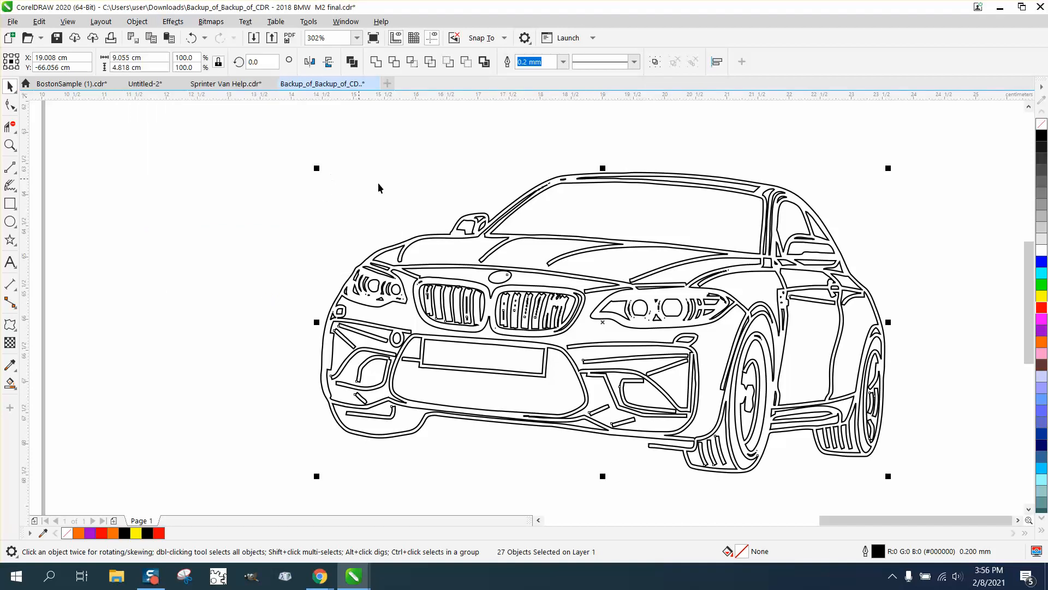
Step: Try moving the car's main curve to the left, undo that move, and set the curve's outline to red
{"action": "left_click", "coordinate": [495, 188]}
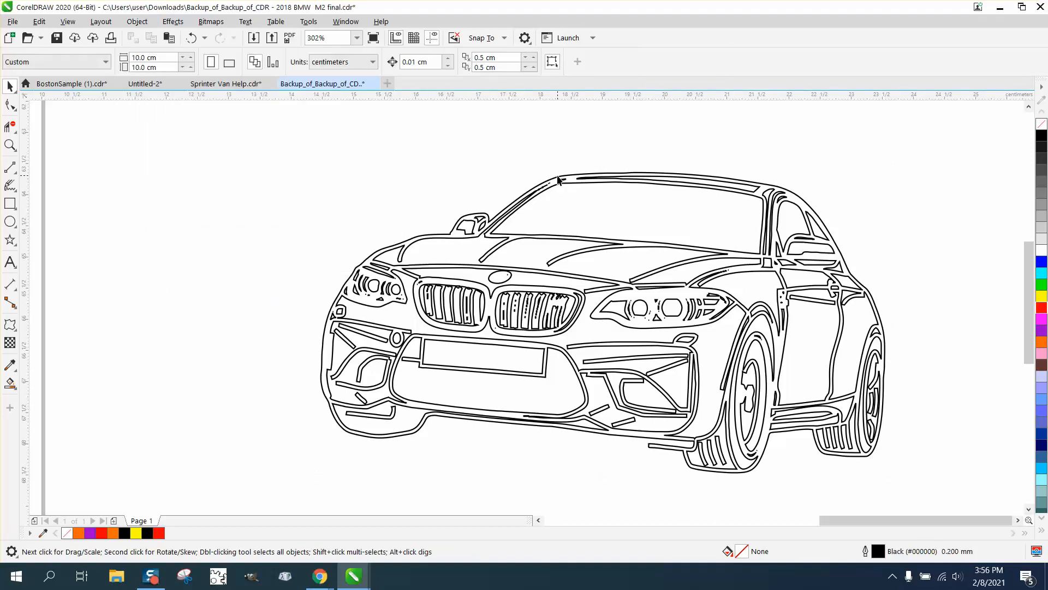
{"action": "left_click_drag", "start_coordinate": [558, 180], "coordinate": [300, 154]}
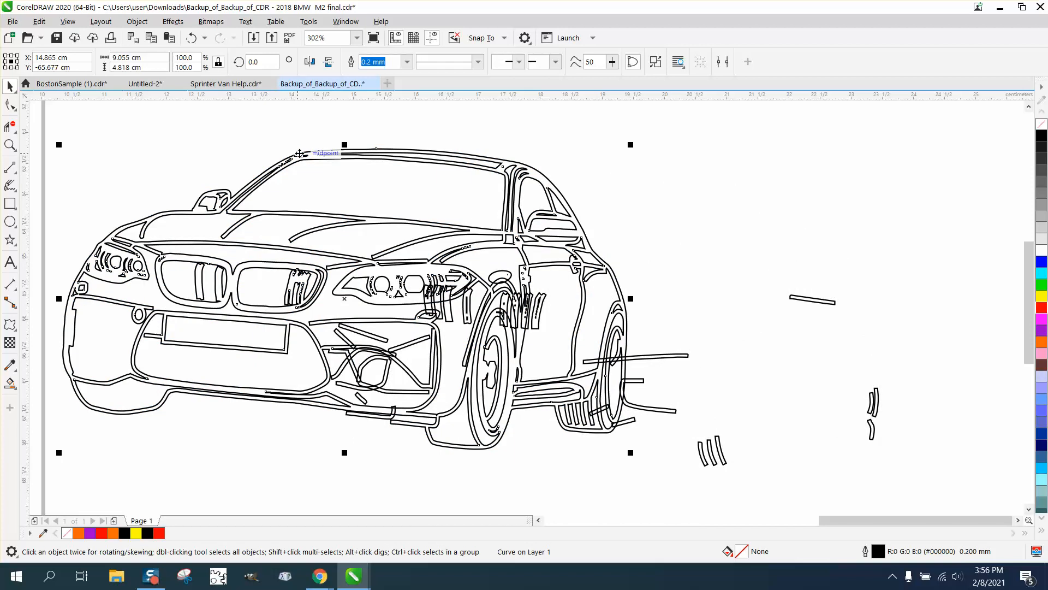
{"action": "left_click", "coordinate": [191, 37]}
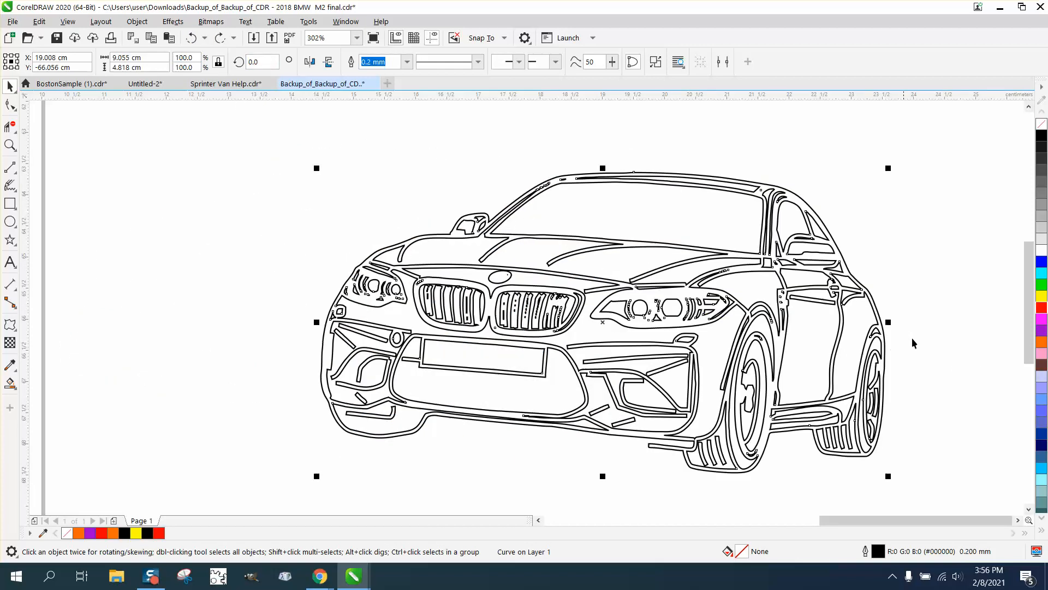
{"action": "right_click", "coordinate": [1042, 308]}
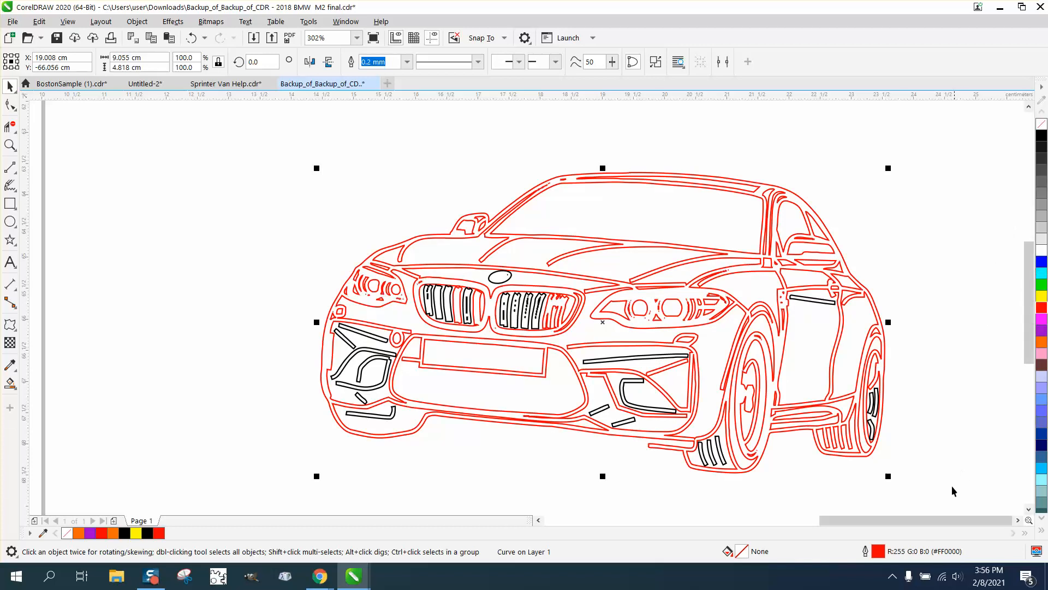
Step: Try outline widths of 0.1 mm, 0.75 mm and 0.25 mm on the red main curve and discard the changes
{"action": "double_click", "coordinate": [879, 551]}
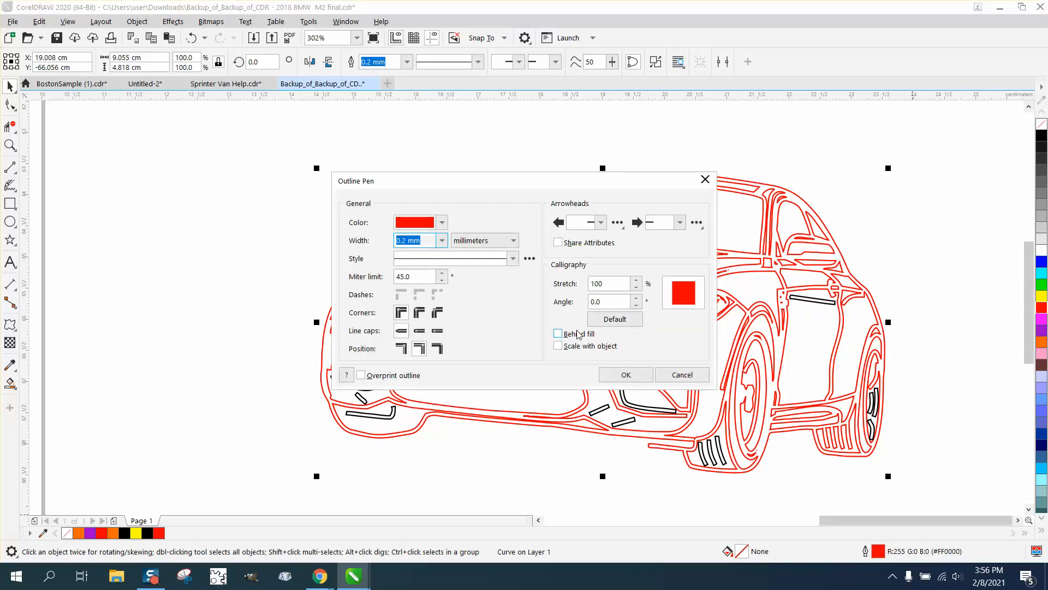
{"action": "left_click", "coordinate": [442, 241]}
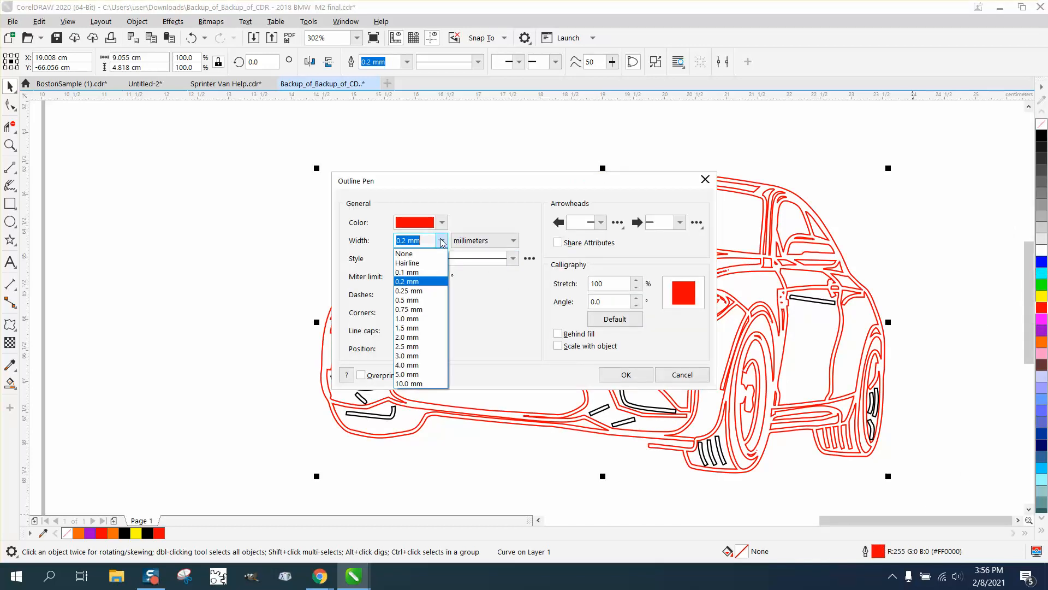
{"action": "left_click", "coordinate": [420, 271]}
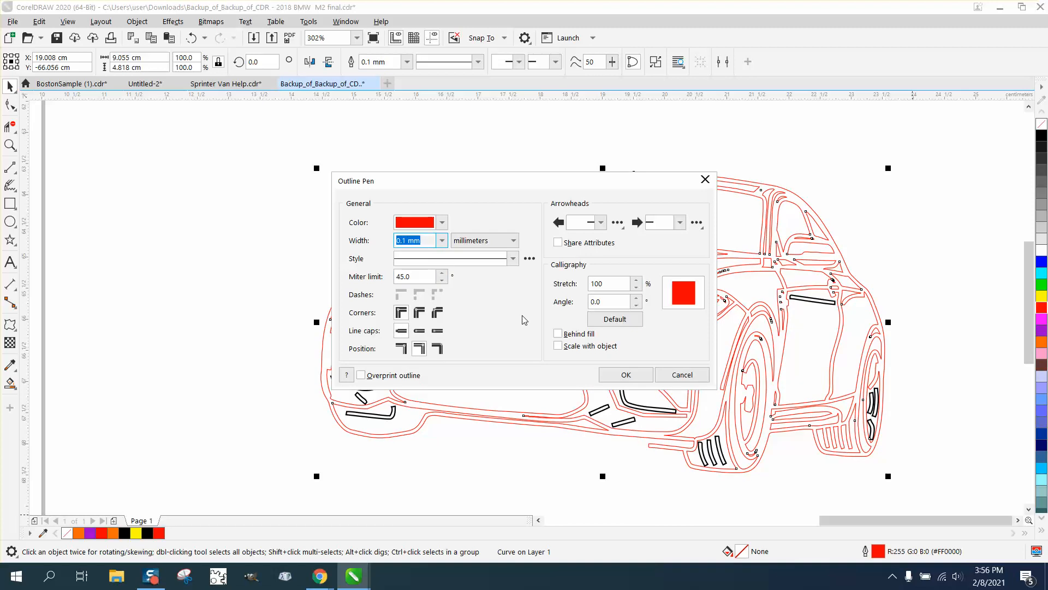
{"action": "left_click", "coordinate": [442, 241]}
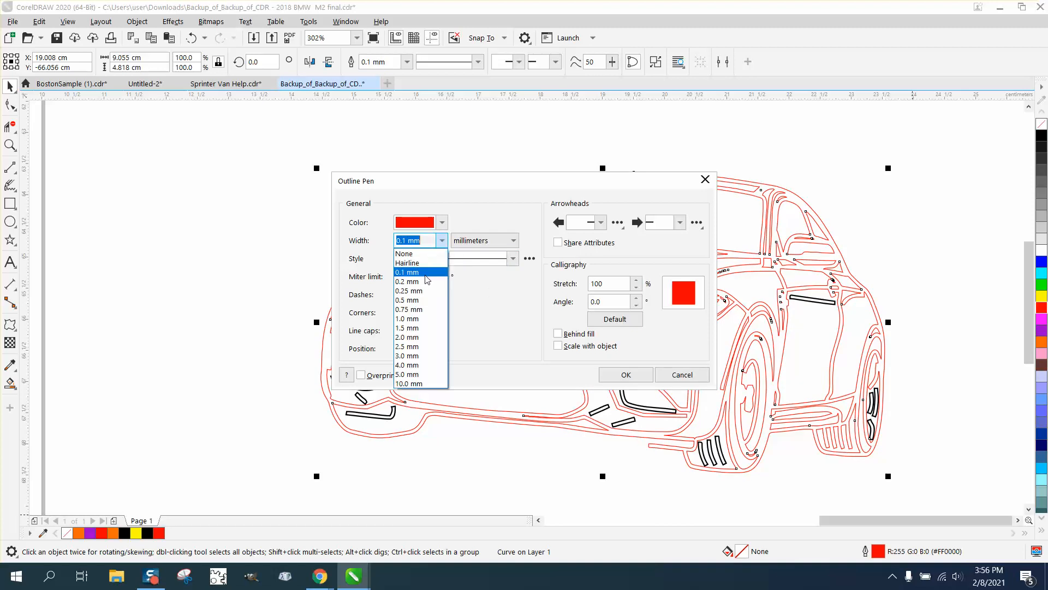
{"action": "left_click", "coordinate": [420, 315]}
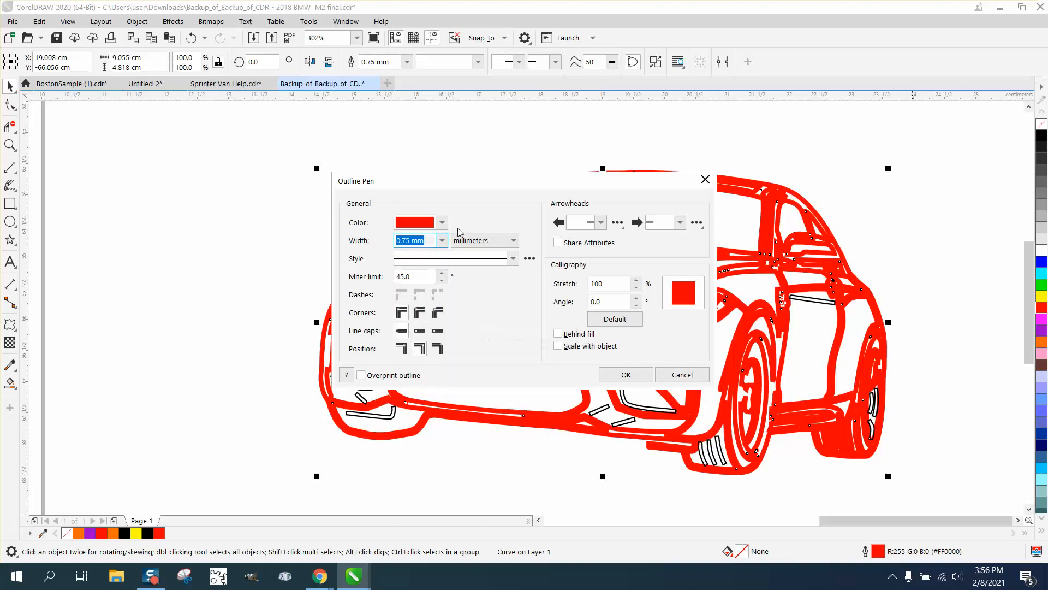
{"action": "left_click", "coordinate": [443, 241]}
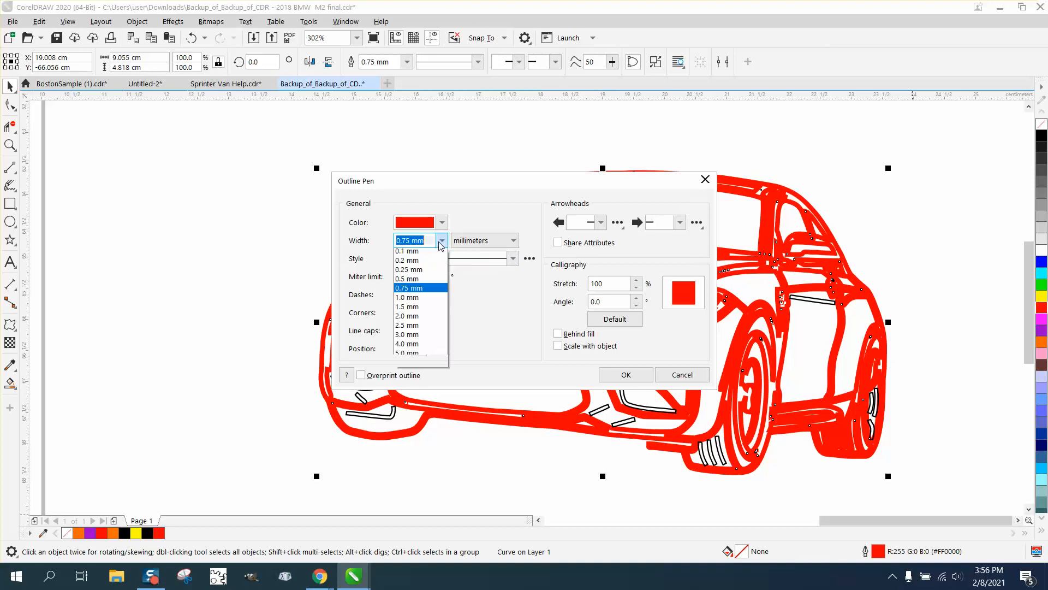
{"action": "left_click", "coordinate": [418, 295]}
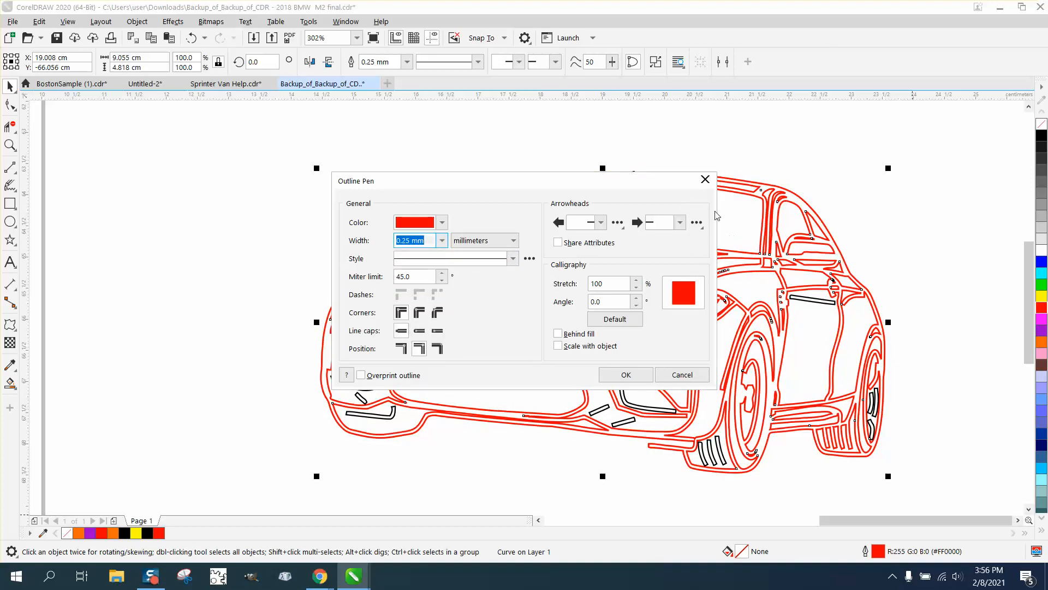
{"action": "left_click", "coordinate": [705, 179]}
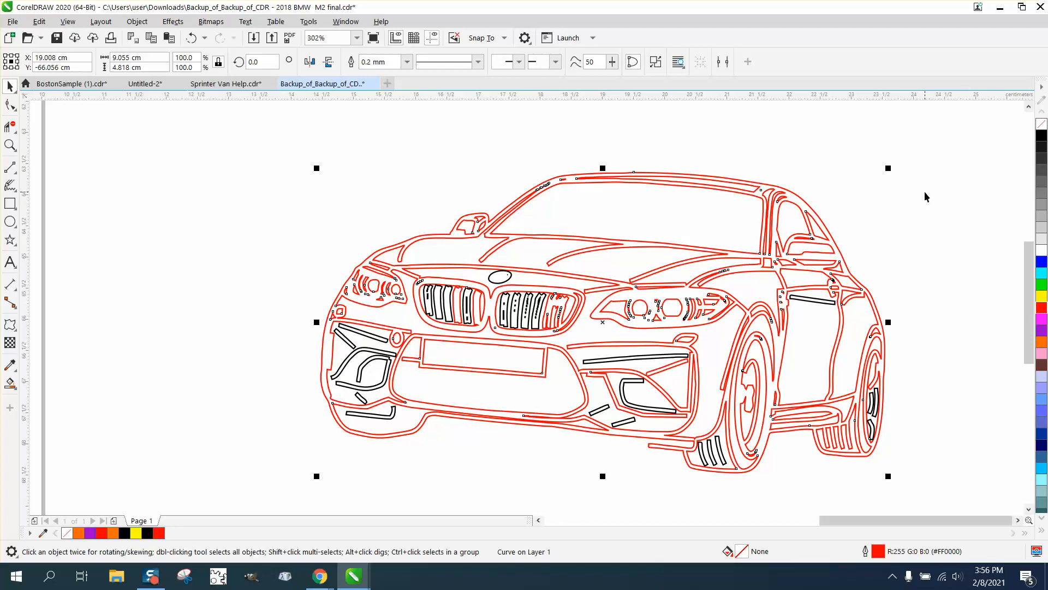
Step: Examine the red and black curves of the car's grille slats up close
{"action": "scroll", "coordinate": [647, 208], "scroll_direction": "down", "scroll_amount": 2}
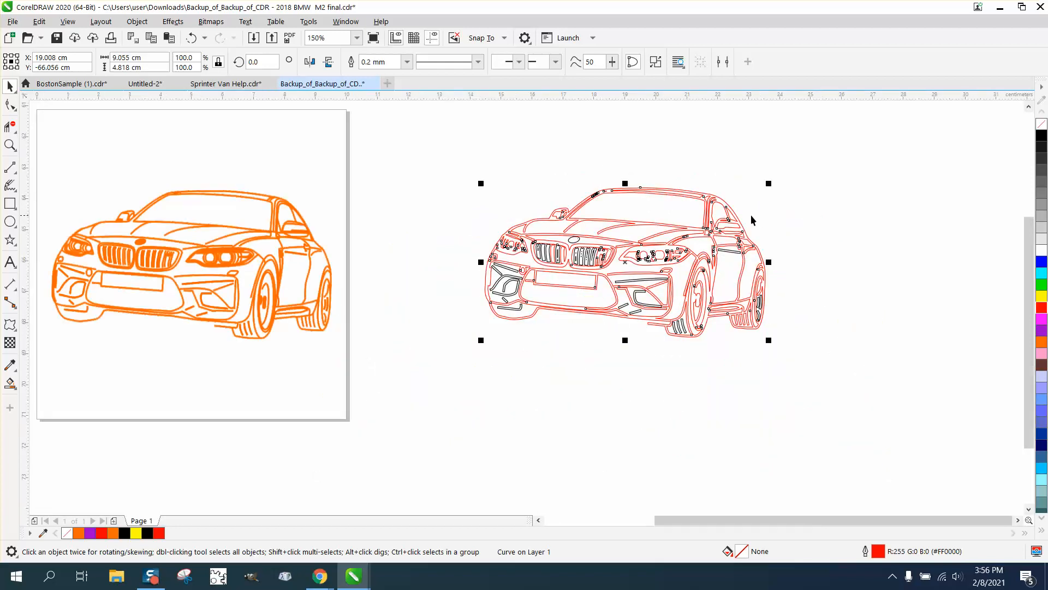
{"action": "left_click", "coordinate": [637, 146]}
{"action": "left_click", "coordinate": [10, 145]}
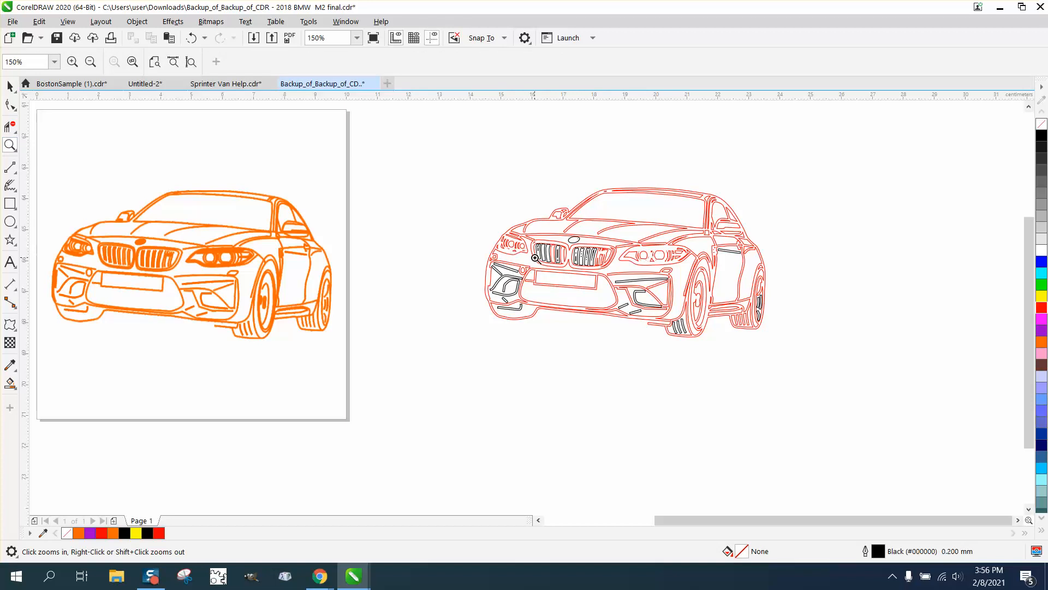
{"action": "left_click_drag", "start_coordinate": [543, 244], "coordinate": [621, 281]}
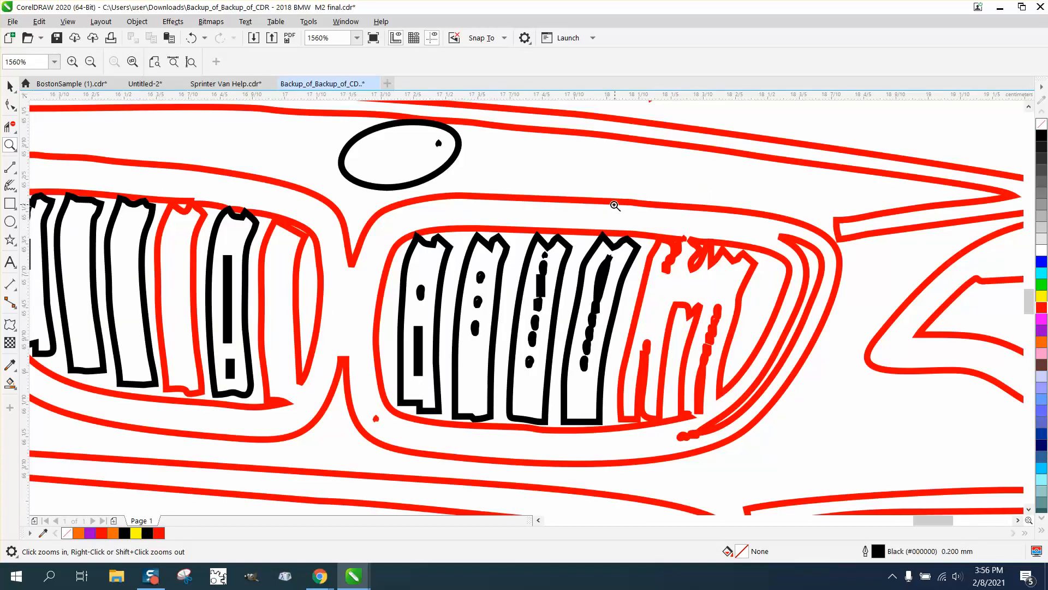
{"action": "left_click_drag", "start_coordinate": [626, 212], "coordinate": [674, 372]}
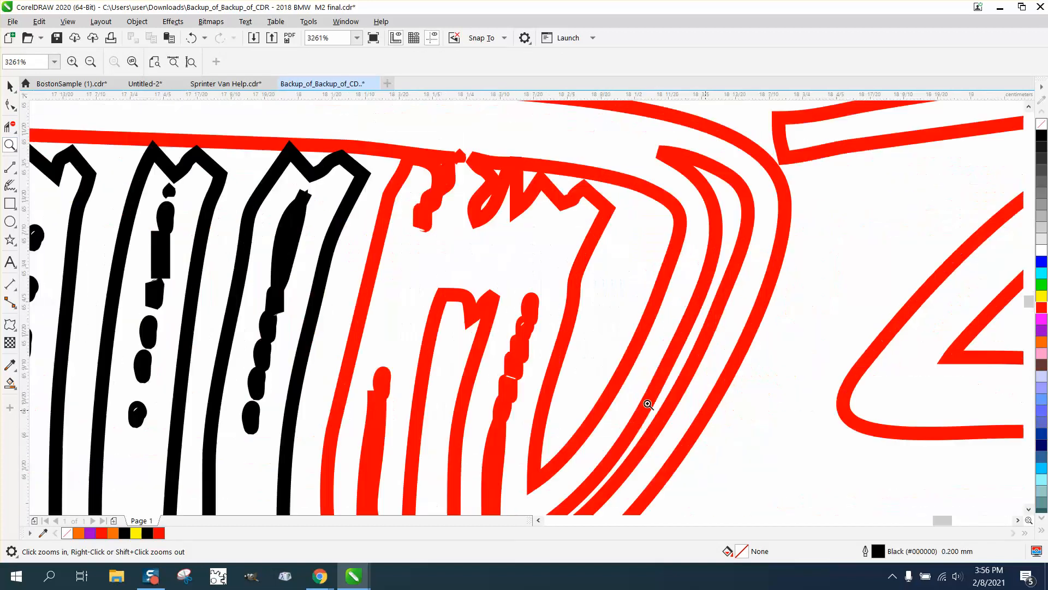
{"action": "right_click", "coordinate": [468, 293]}
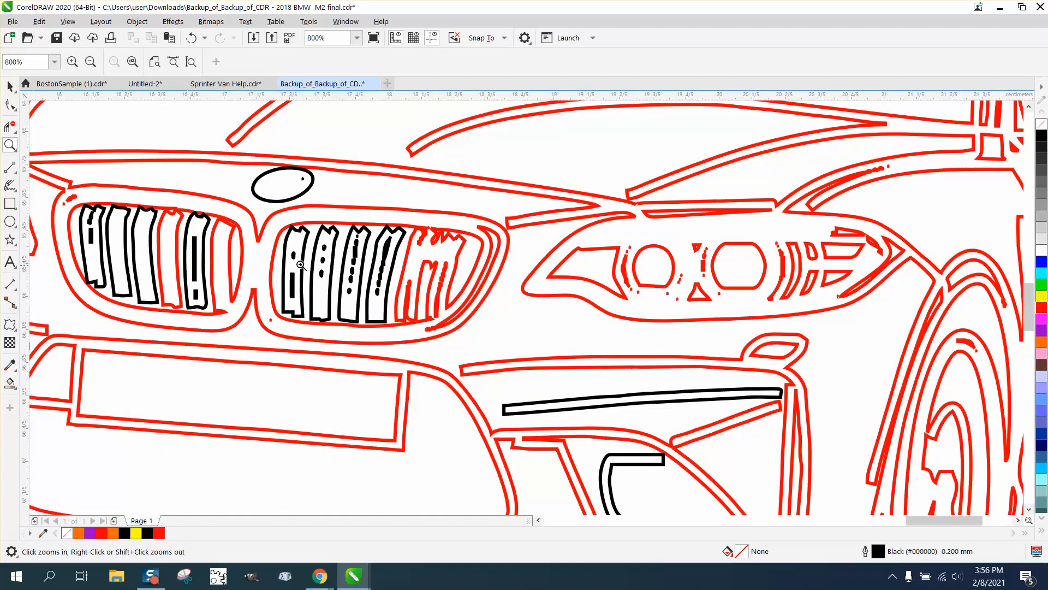
Step: Try moving the rightmost black slat of the right-hand grille downward and undo the move
{"action": "left_click", "coordinate": [10, 85]}
{"action": "left_click_drag", "start_coordinate": [396, 264], "coordinate": [376, 340]}
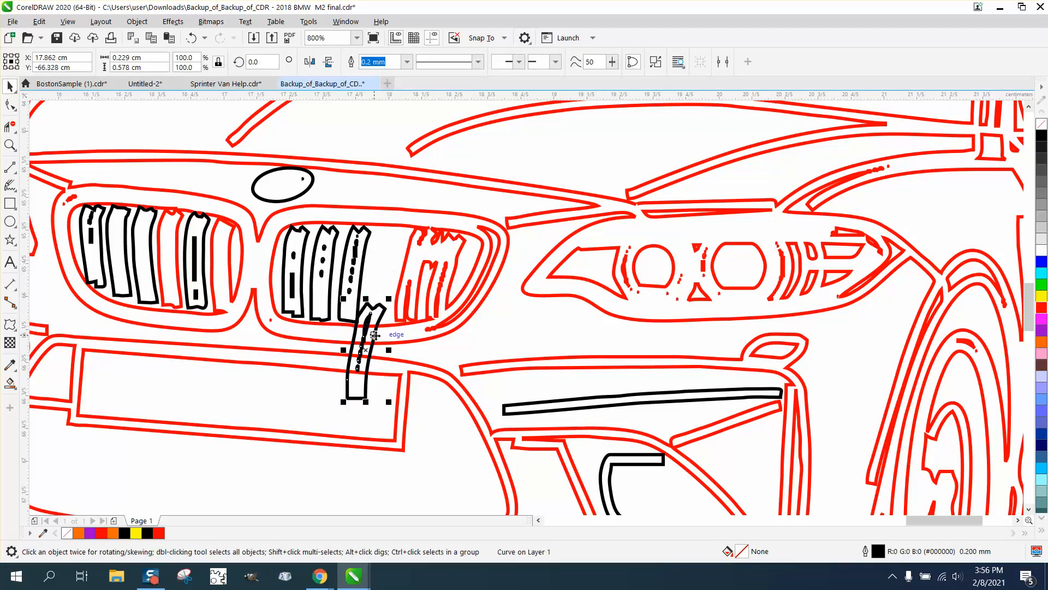
{"action": "left_click", "coordinate": [191, 37]}
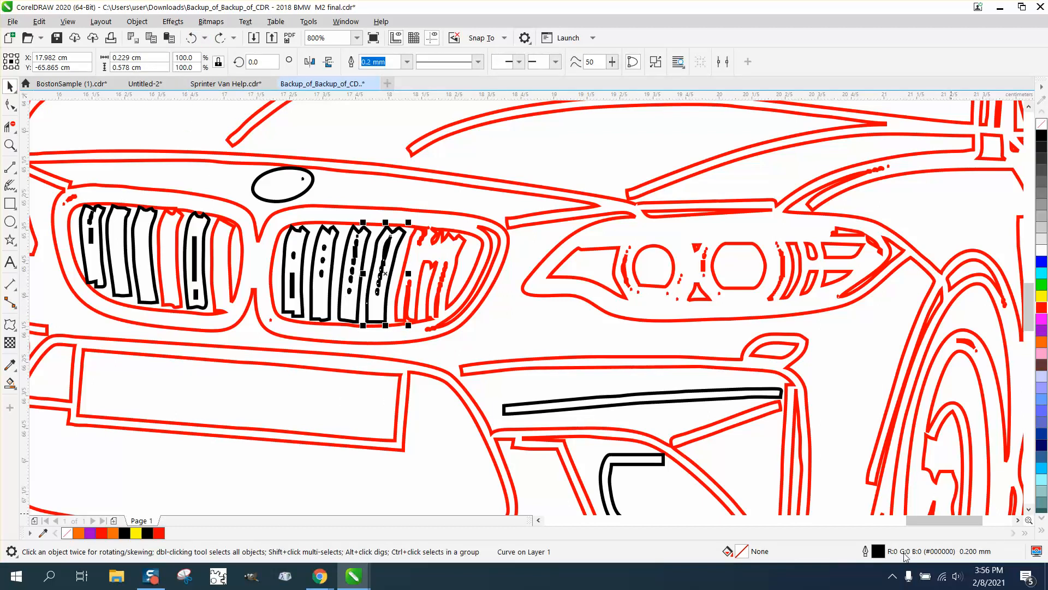
Step: Try moving the red main curve to the right, away from the black pieces, and undo the move
{"action": "scroll", "coordinate": [488, 283], "scroll_direction": "down", "scroll_amount": 1}
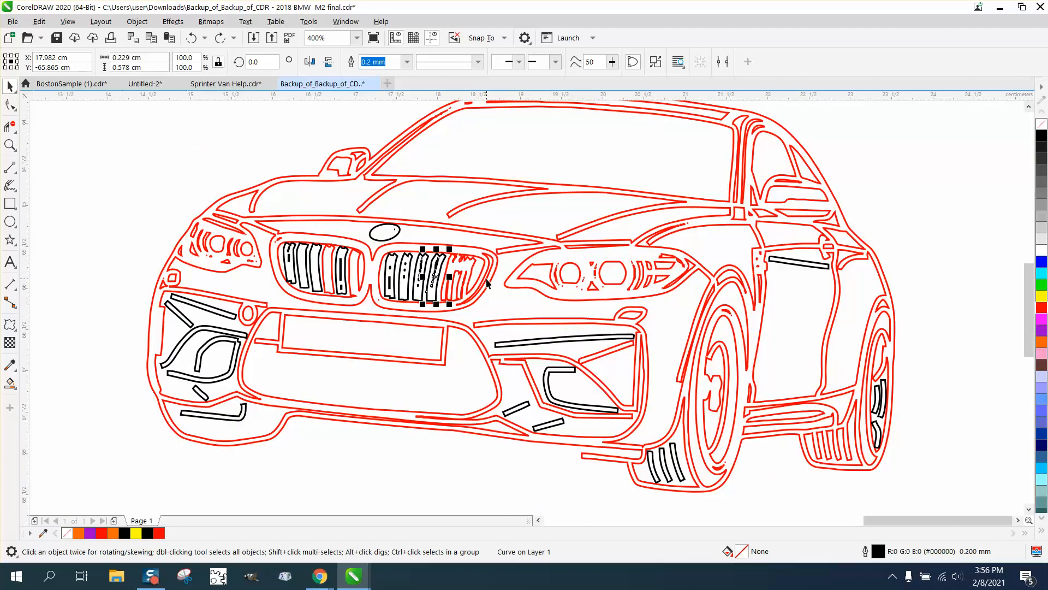
{"action": "scroll", "coordinate": [484, 248], "scroll_direction": "down", "scroll_amount": 1}
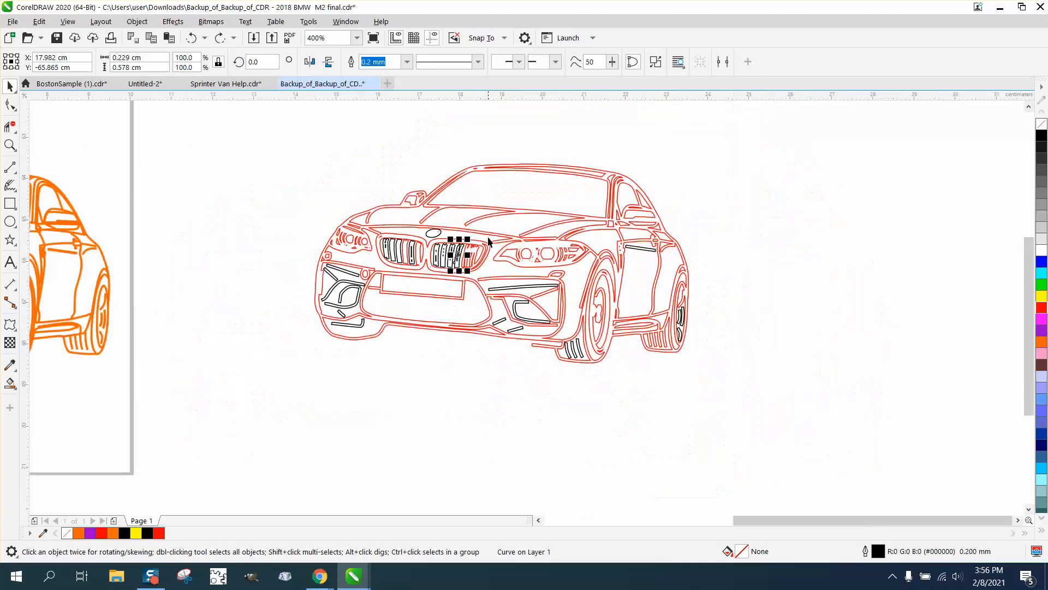
{"action": "left_click", "coordinate": [544, 167]}
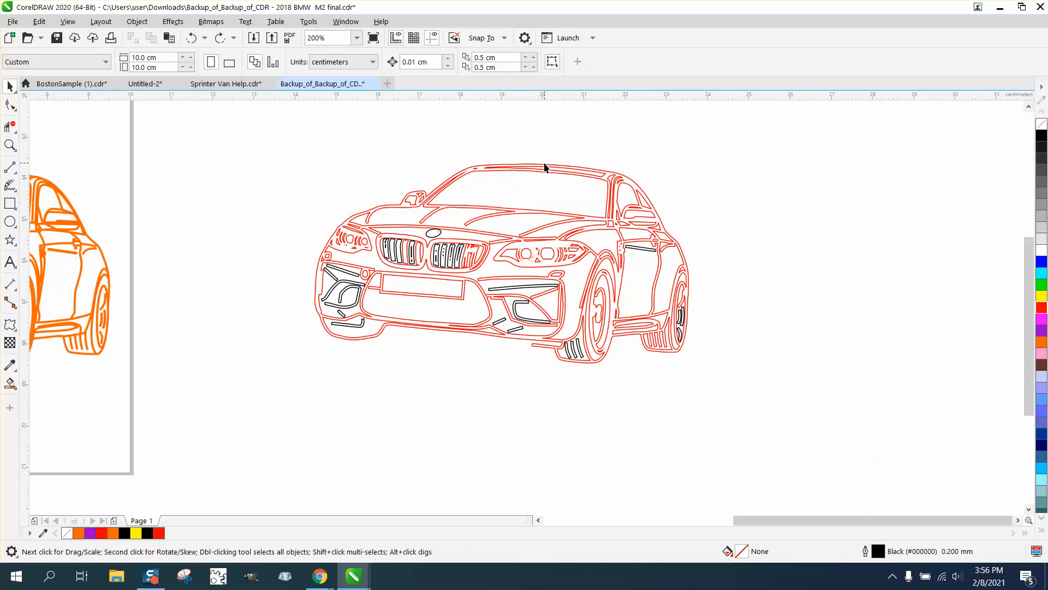
{"action": "left_click_drag", "start_coordinate": [570, 170], "coordinate": [950, 172]}
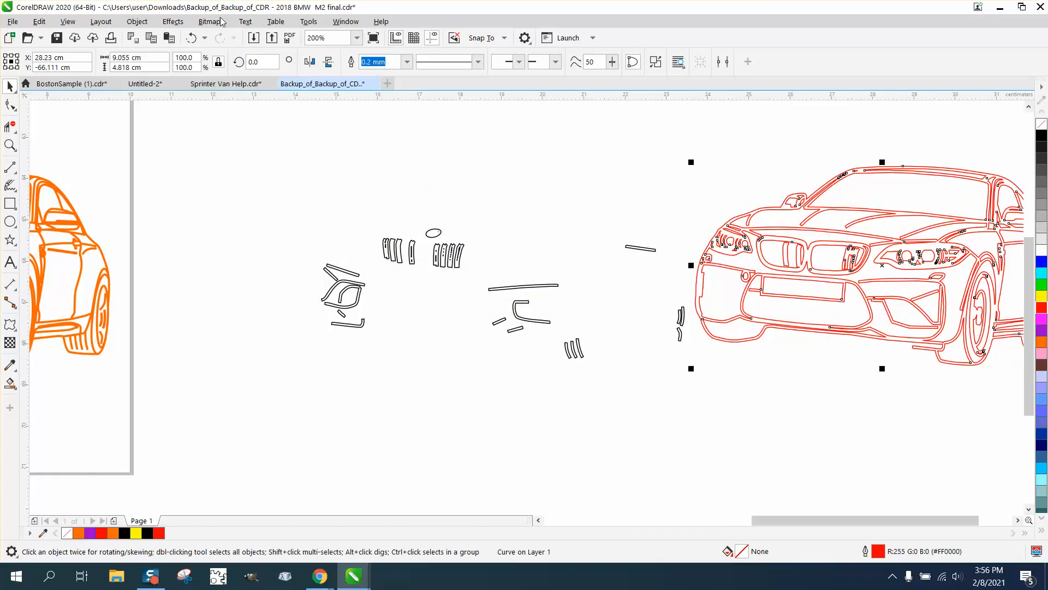
{"action": "left_click", "coordinate": [192, 38]}
{"action": "left_click", "coordinate": [645, 144]}
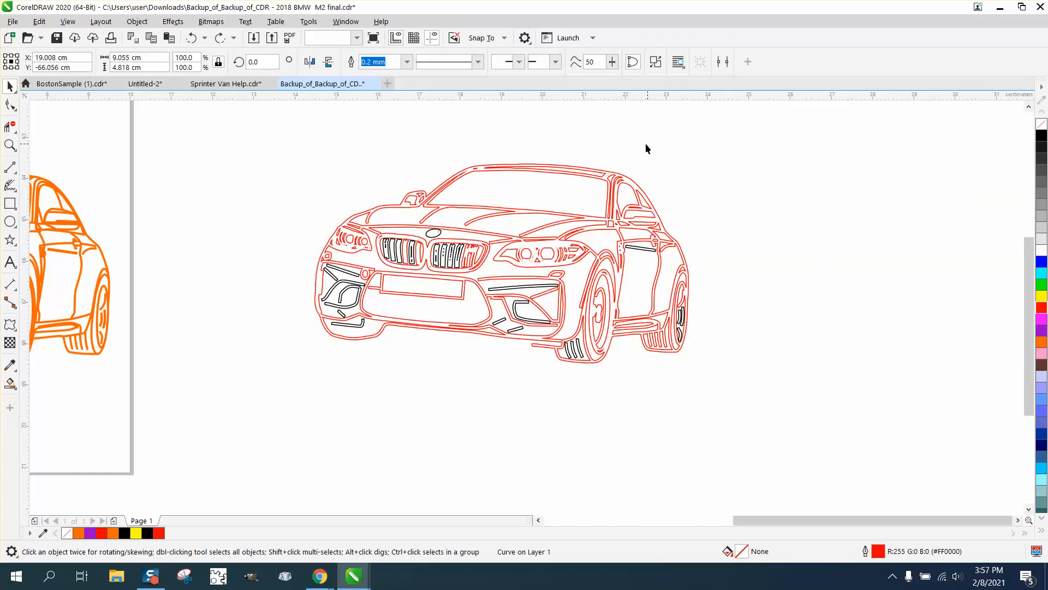
Step: Set the document's nudge distance to 10 cm
{"action": "left_click", "coordinate": [438, 197]}
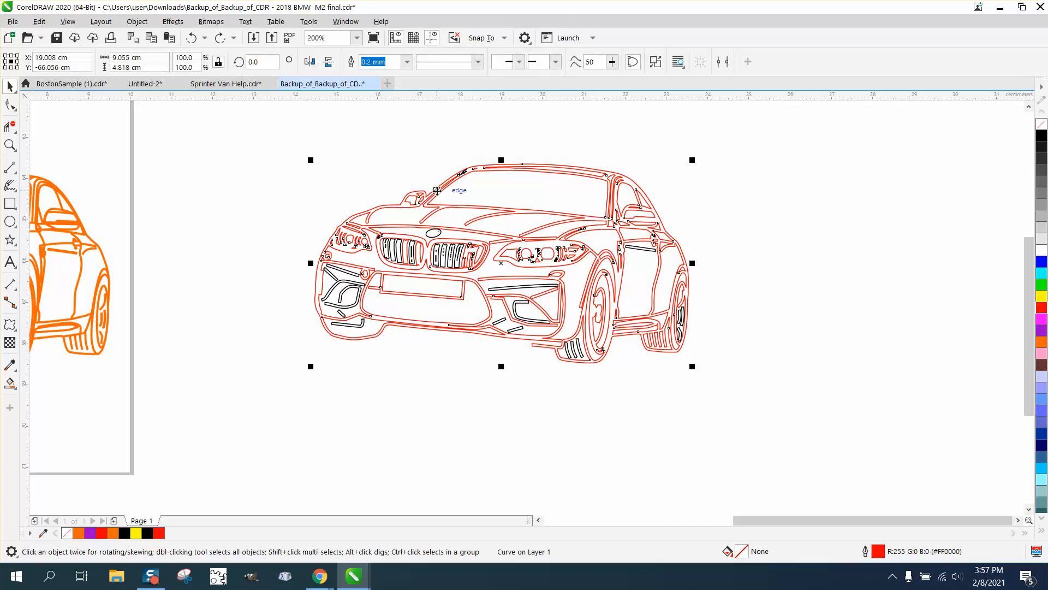
{"action": "left_click", "coordinate": [205, 130]}
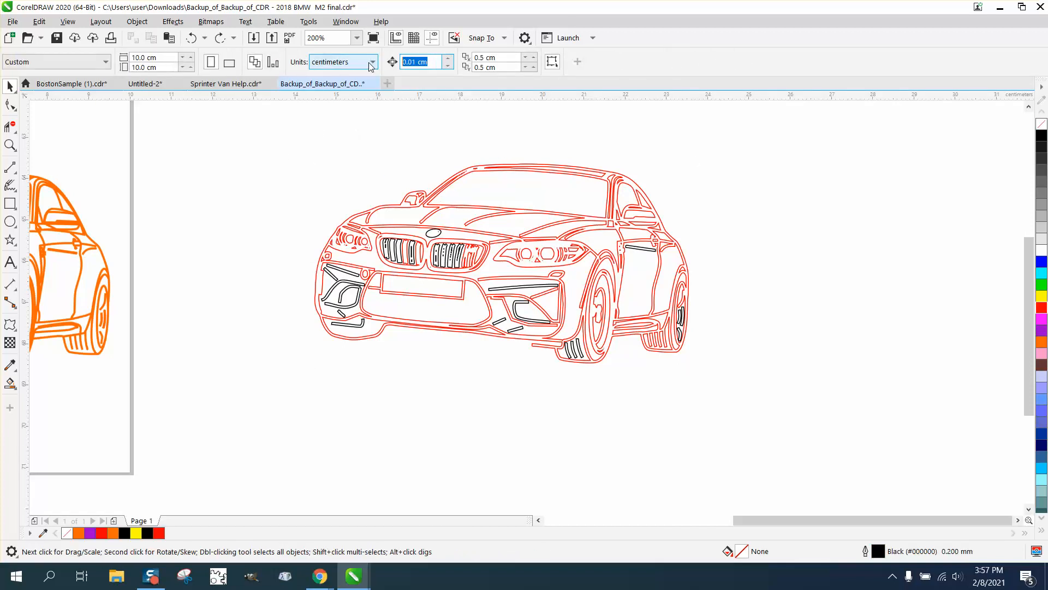
{"action": "type", "text": "10"}
{"action": "key", "text": "Return"}
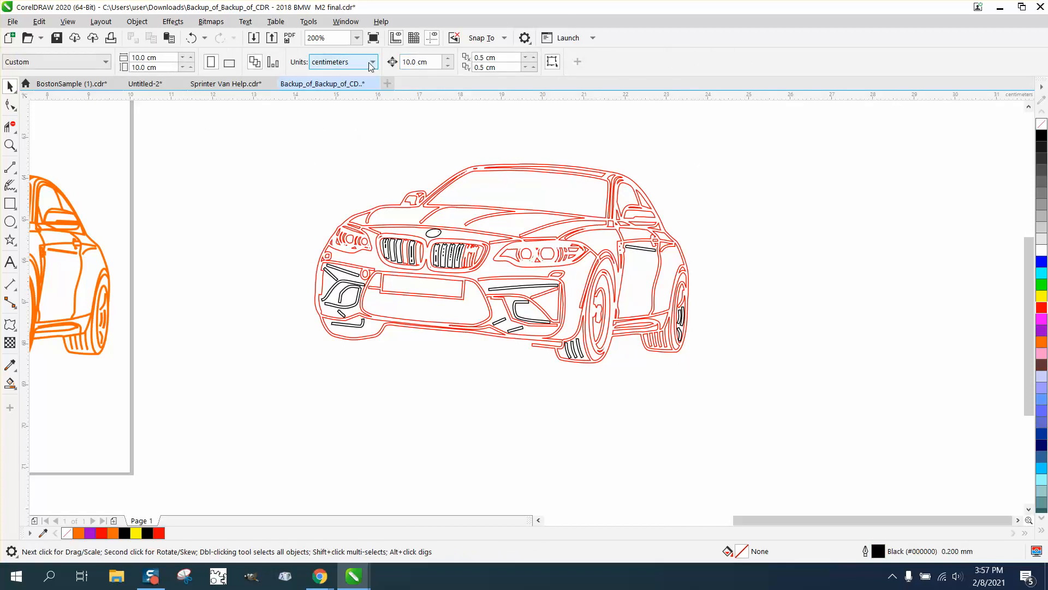
Step: Nudge the red main curve 10 cm to the right, away from the black pieces
{"action": "left_click", "coordinate": [616, 175]}
{"action": "key", "text": "Right"}
{"action": "scroll", "coordinate": [428, 184], "scroll_direction": "down", "scroll_amount": 2}
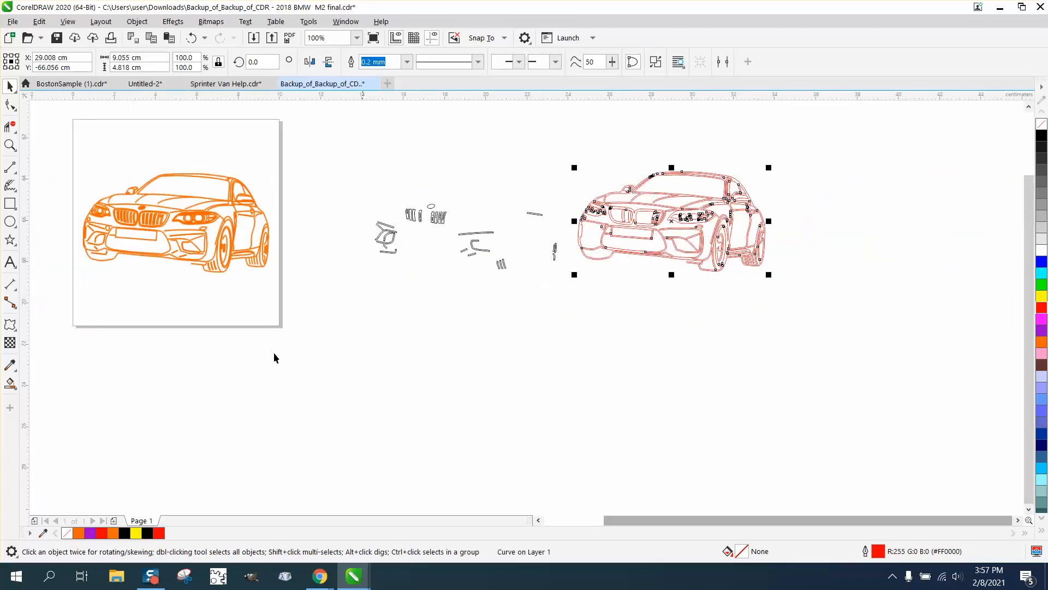
Step: Examine the small red shapes inside and around the car's left-hand headlight up close
{"action": "left_click", "coordinate": [10, 144]}
{"action": "left_click_drag", "start_coordinate": [535, 170], "coordinate": [719, 276]}
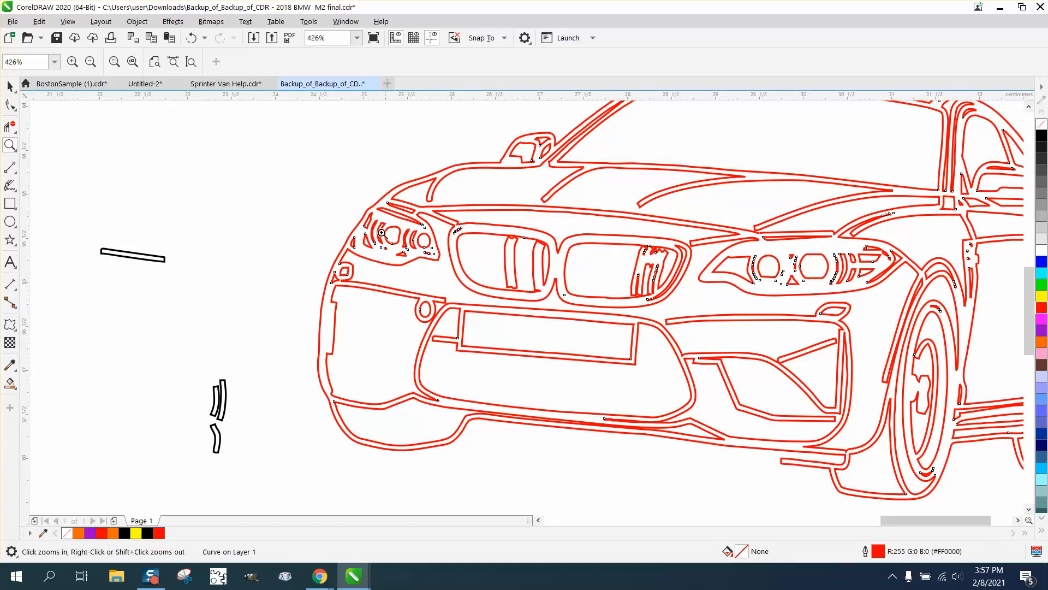
{"action": "left_click_drag", "start_coordinate": [341, 180], "coordinate": [497, 257]}
{"action": "left_click", "coordinate": [10, 86]}
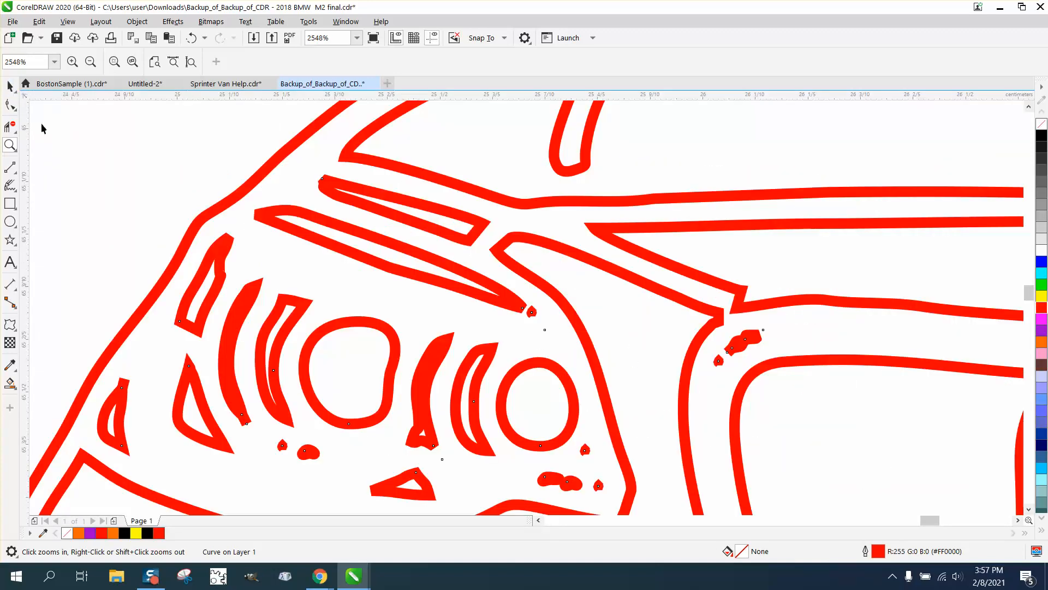
{"action": "left_click", "coordinate": [280, 191]}
{"action": "left_click", "coordinate": [301, 214]}
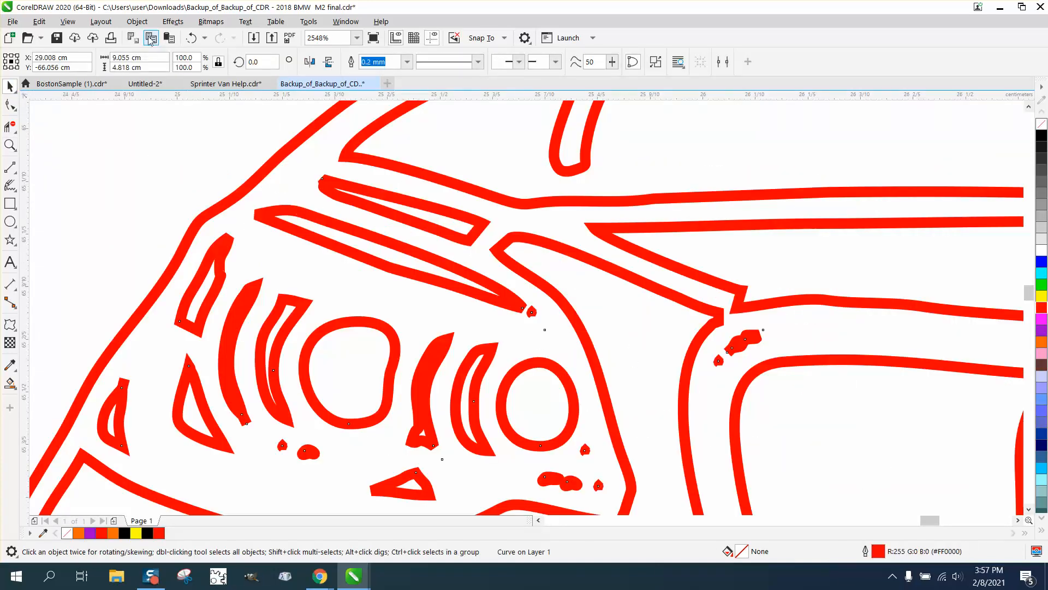
{"action": "scroll", "coordinate": [474, 218], "scroll_direction": "down", "scroll_amount": 6}
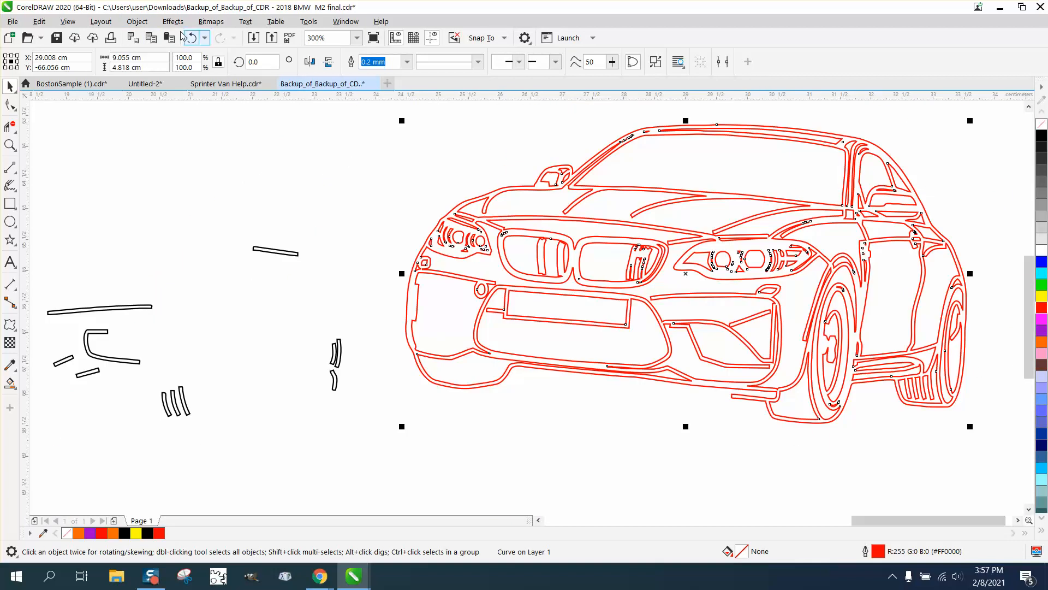
Step: Break the red main curve apart into separate curves and select the narrow sliver above the left-hand headlight
{"action": "left_click", "coordinate": [137, 22]}
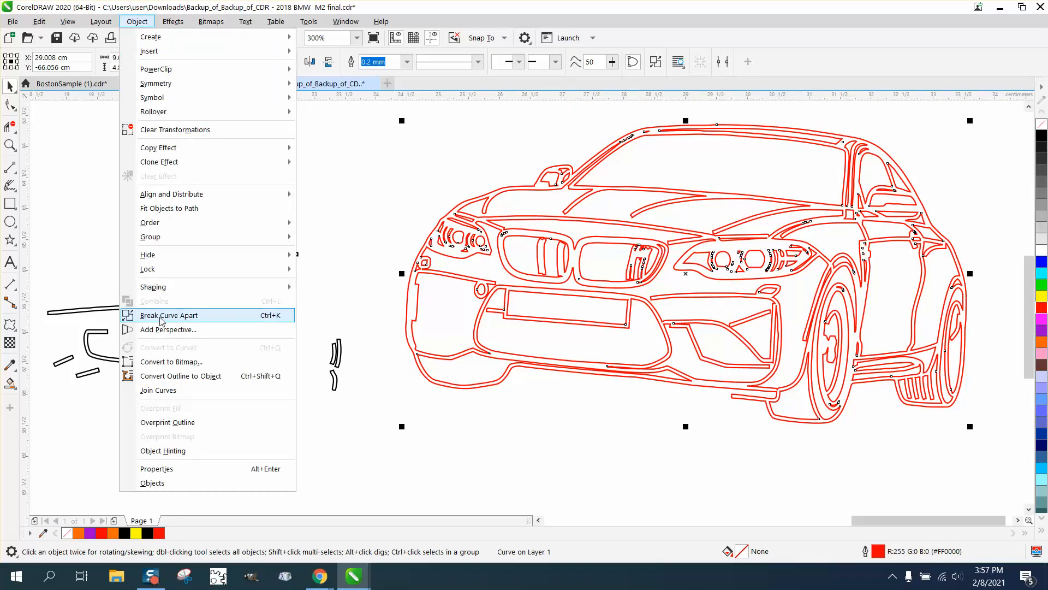
{"action": "left_click", "coordinate": [163, 315]}
{"action": "left_click", "coordinate": [268, 201]}
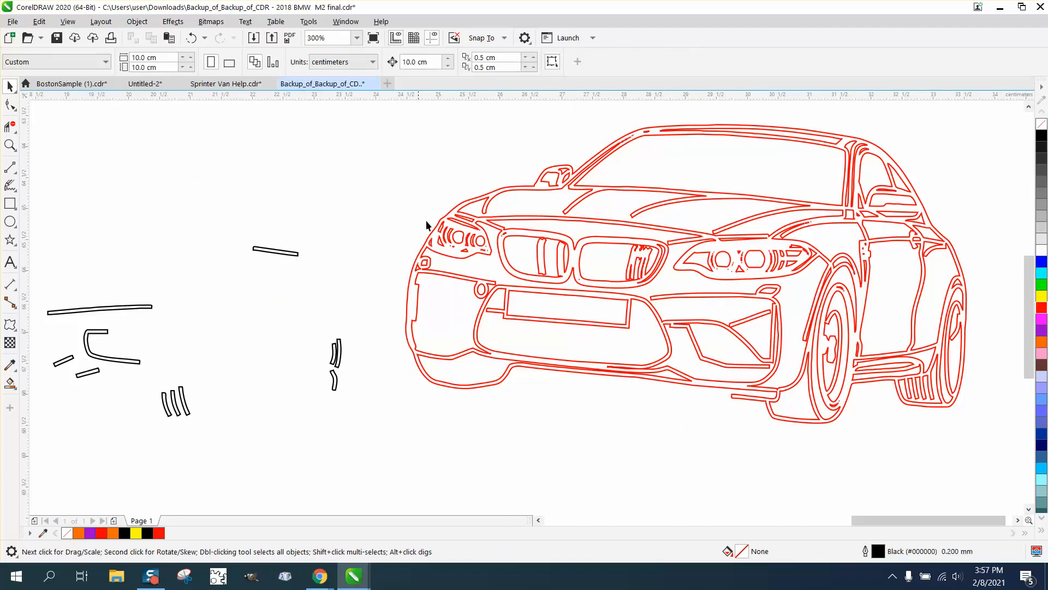
{"action": "left_click", "coordinate": [455, 223]}
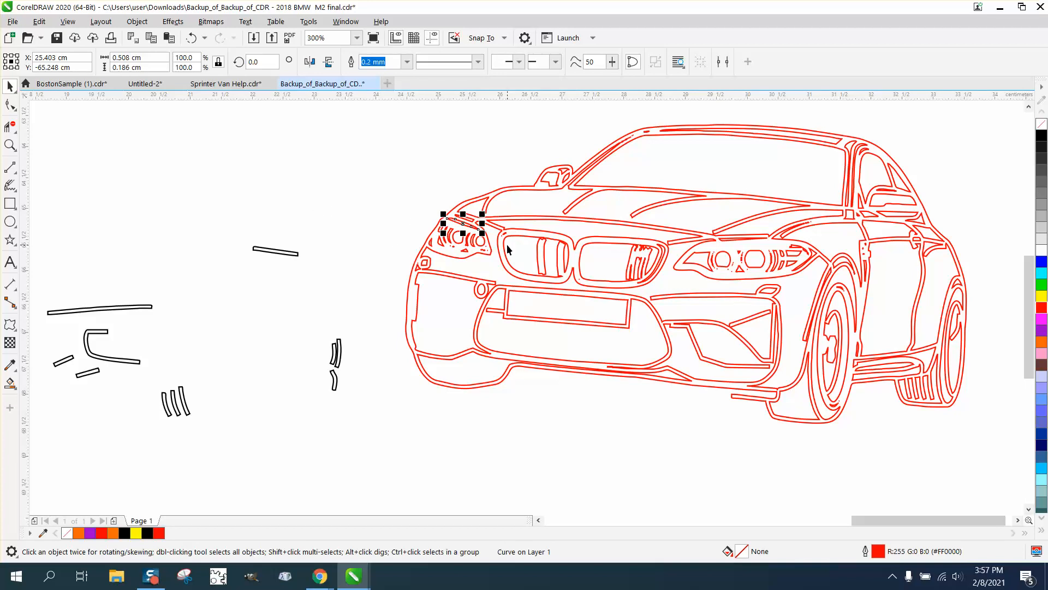
Step: Examine the slats and outlines of both front grille openings in the red car drawing
{"action": "left_click", "coordinate": [22, 145]}
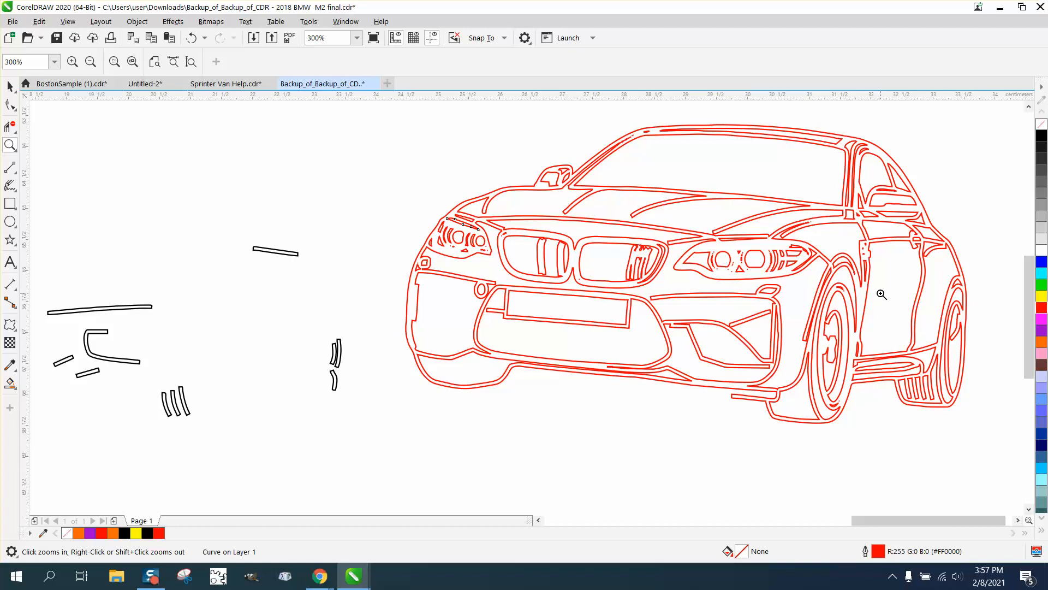
{"action": "left_click_drag", "start_coordinate": [543, 254], "coordinate": [699, 304]}
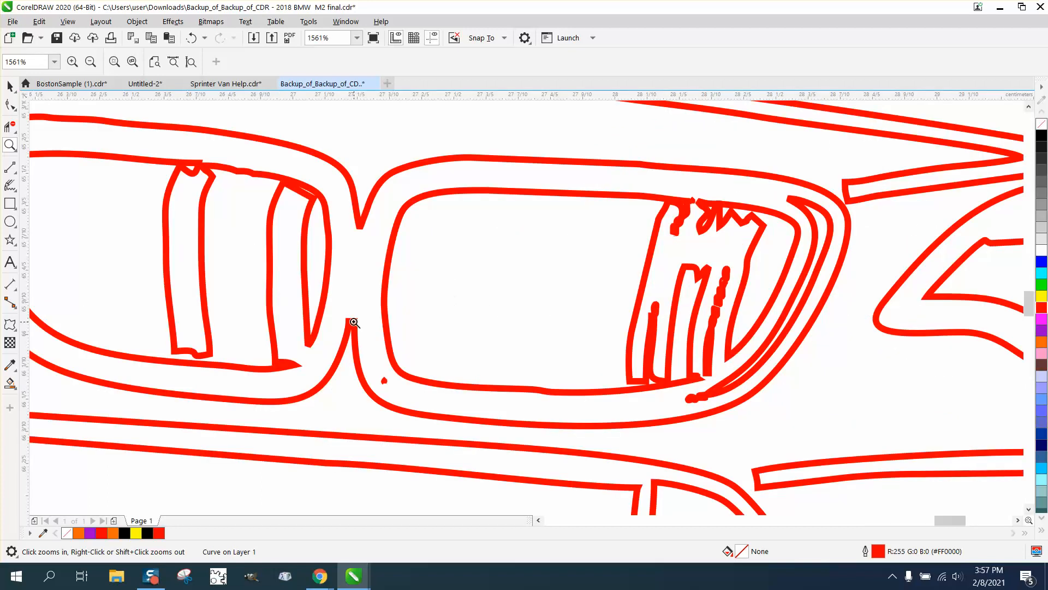
{"action": "right_click", "coordinate": [360, 275]}
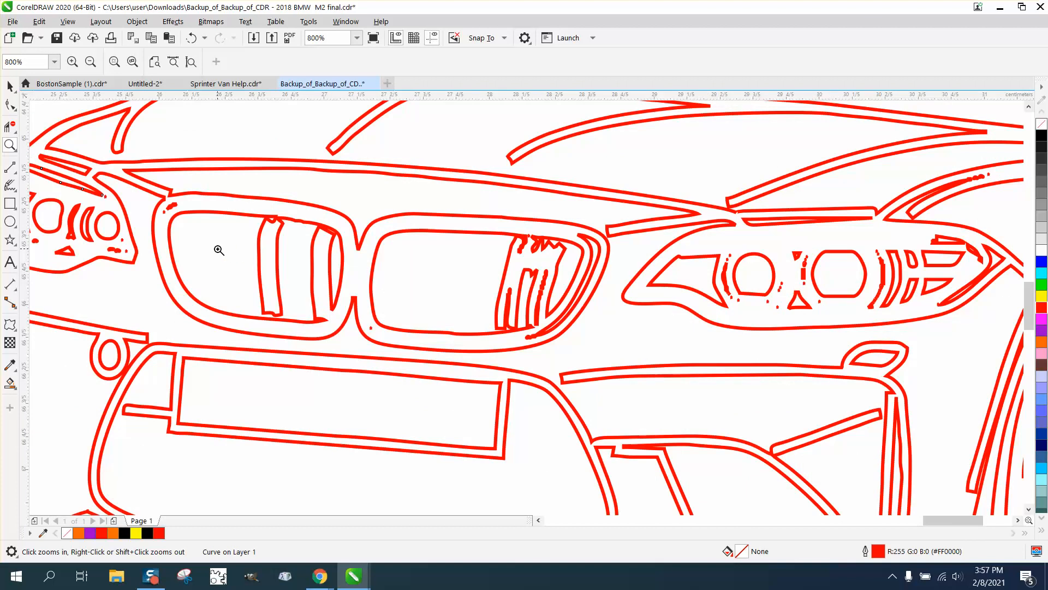
{"action": "right_click", "coordinate": [501, 279]}
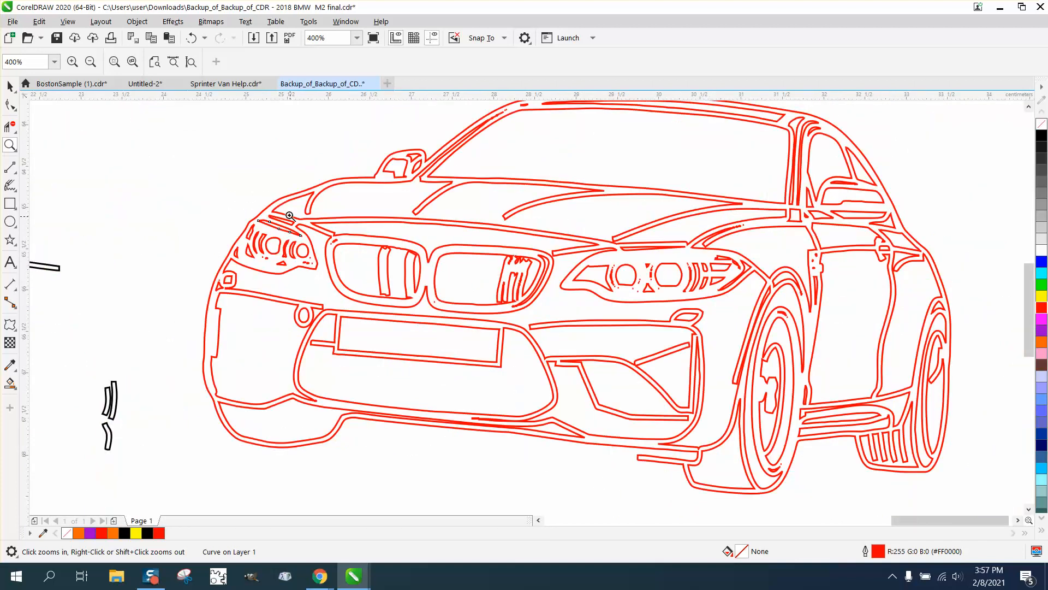
{"action": "left_click_drag", "start_coordinate": [289, 216], "coordinate": [626, 348]}
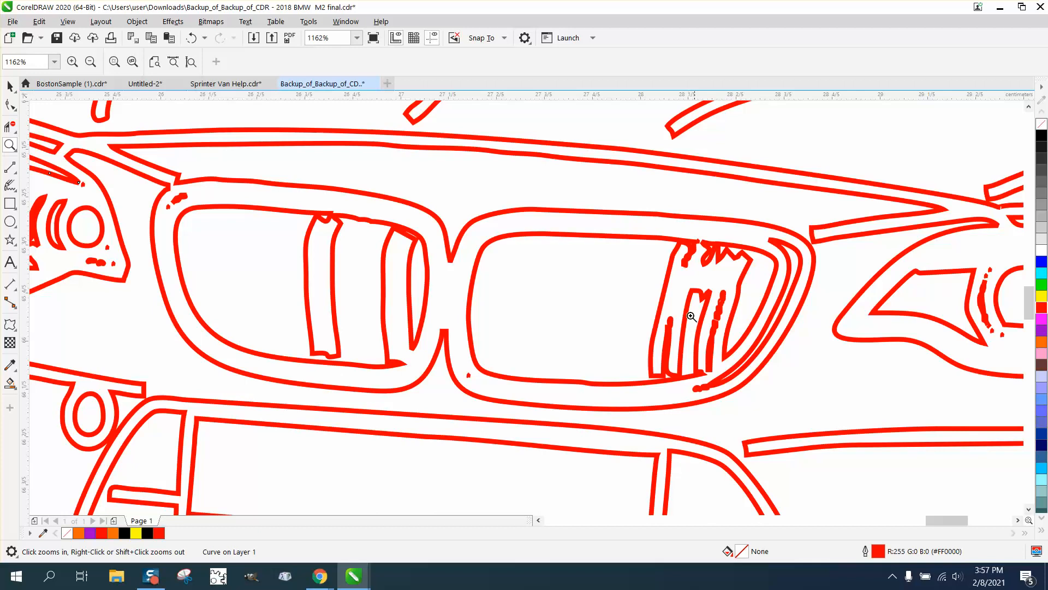
{"action": "right_click", "coordinate": [480, 305]}
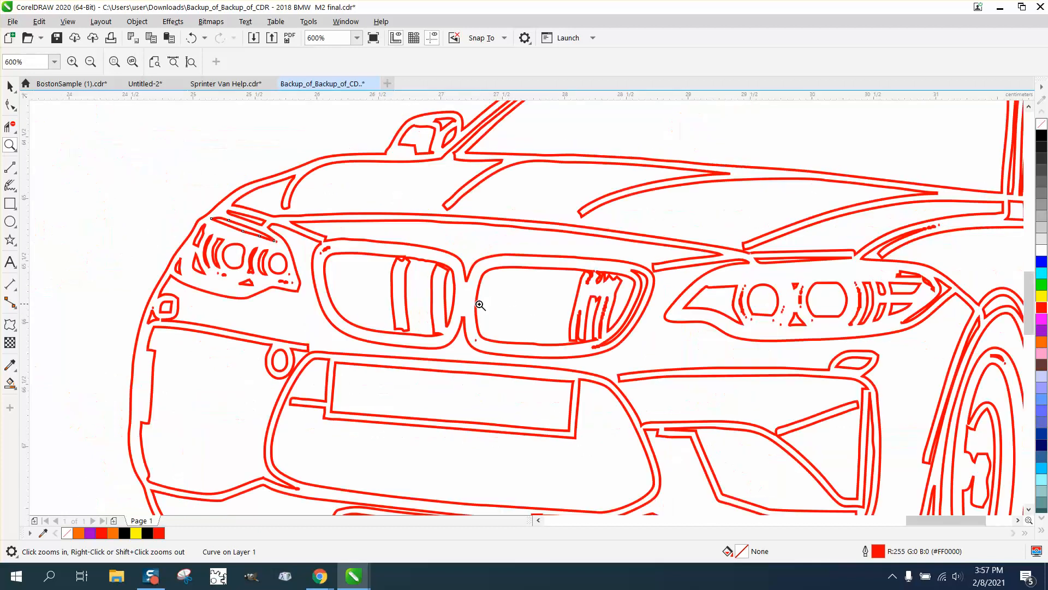